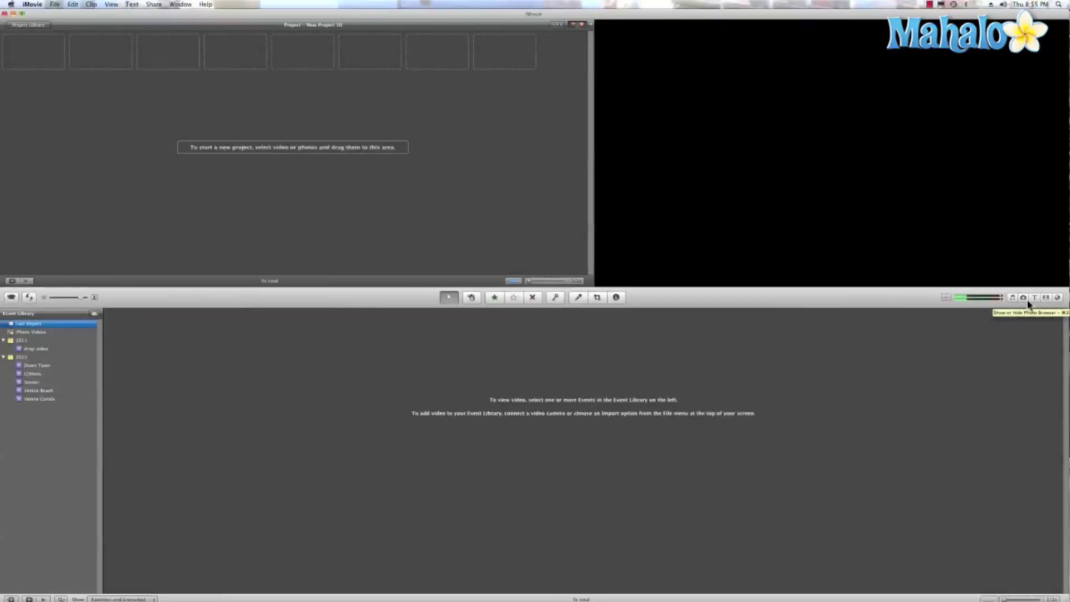
Open the fourth iPhoto event in the Photo Browser to show its nine painting photos
key("super+2")
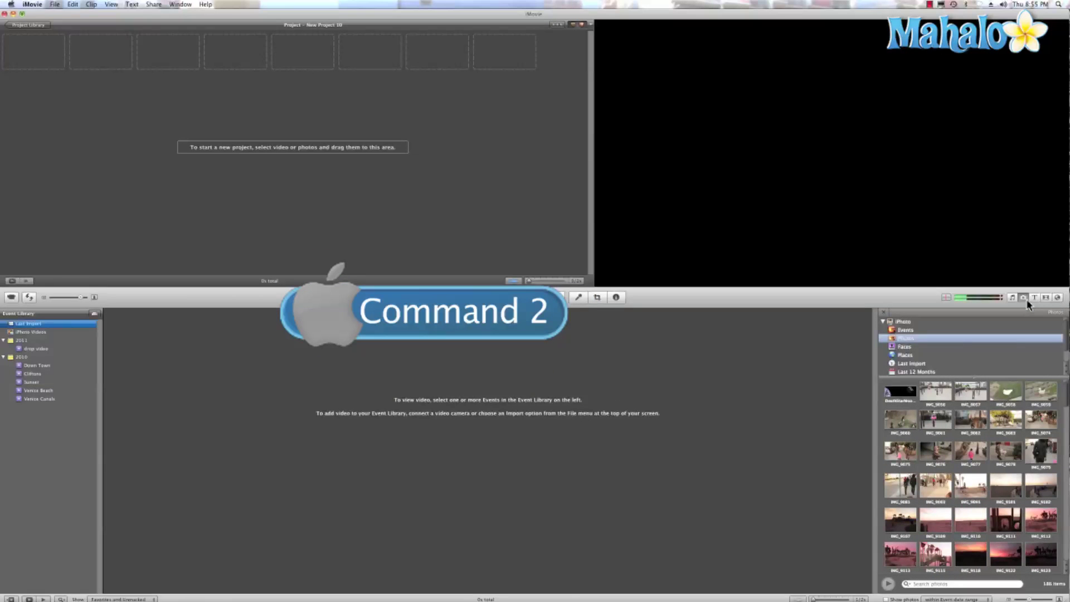
left_click(941, 330)
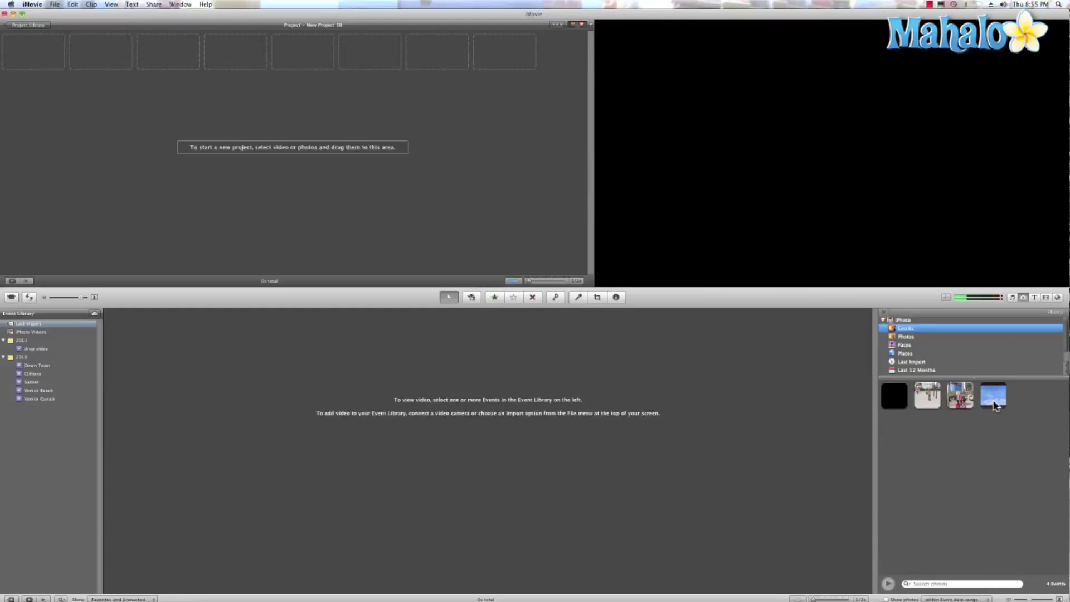
double_click(995, 405)
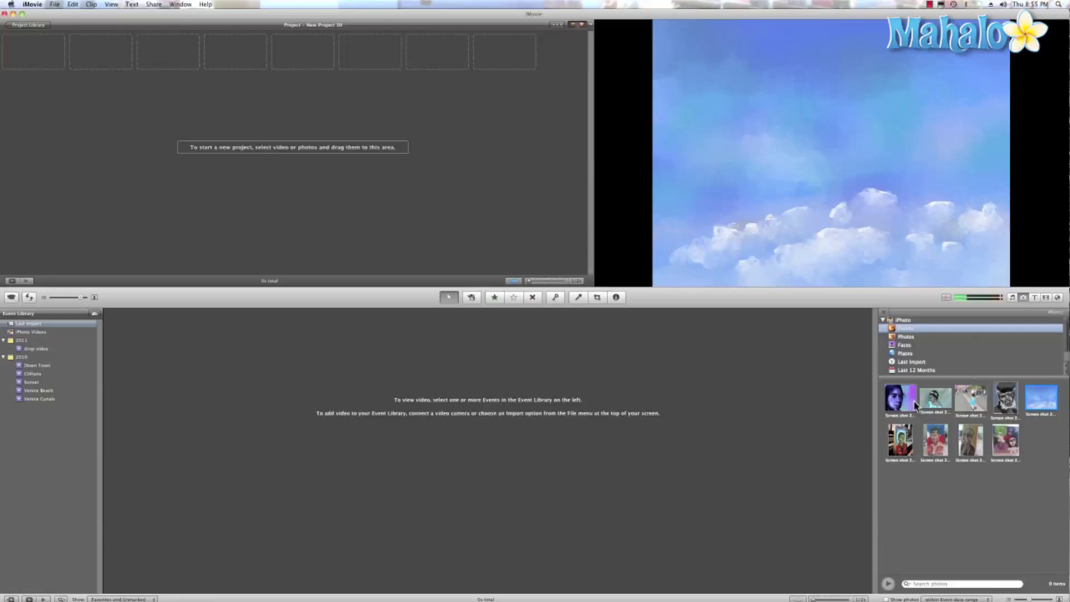
Drag all nine event photos into the project as a sequence of clips
mouse_move(988, 486)
left_mouse_down()
mouse_move(878, 389)
mouse_move(700, 277)
mouse_move(315, 113)
left_mouse_up()
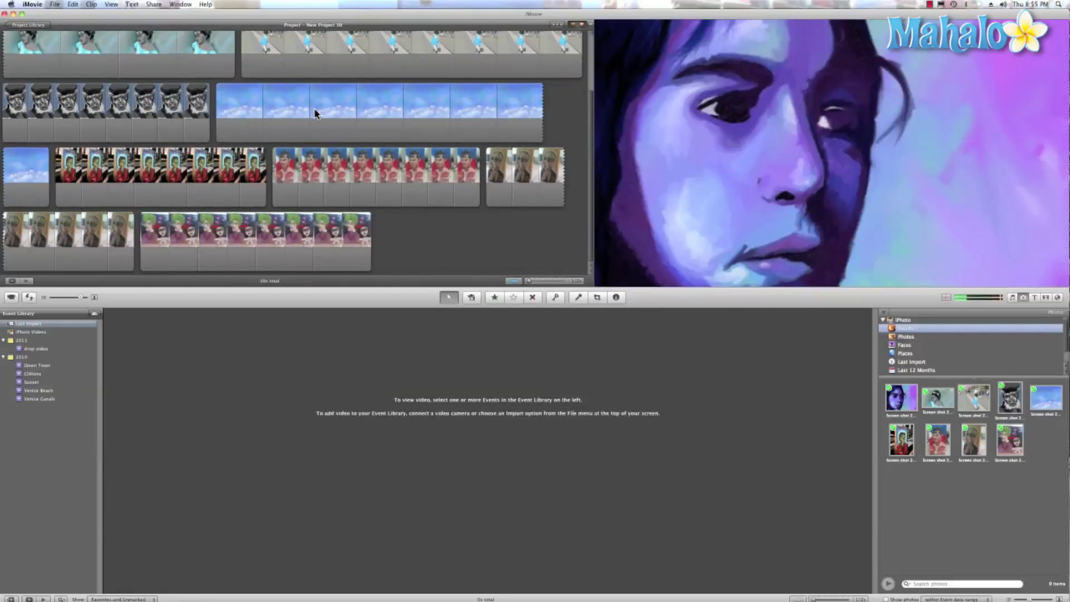
scroll(310, 108, "up", 3)
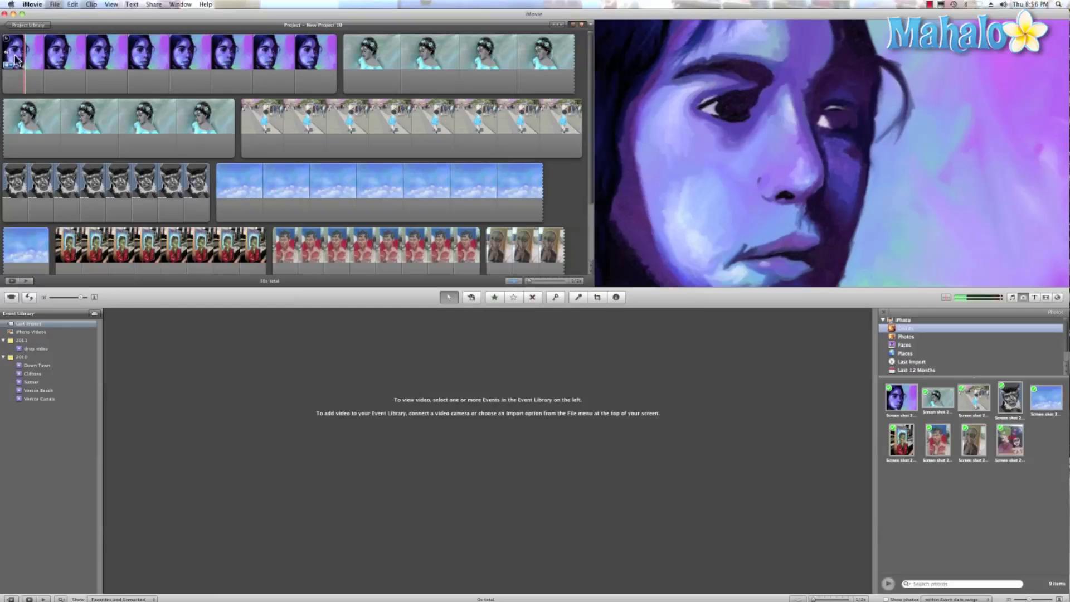
Give the purple portrait clip a Ken Burns pan from a wide start up to the picture's top, and preview it
mouse_move(7, 42)
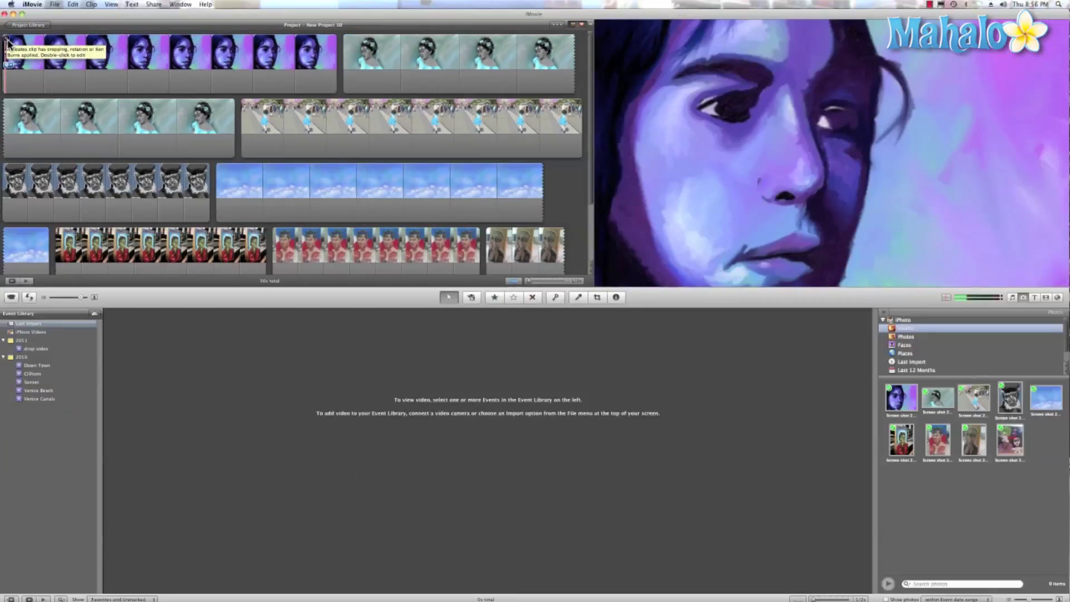
double_click(7, 41)
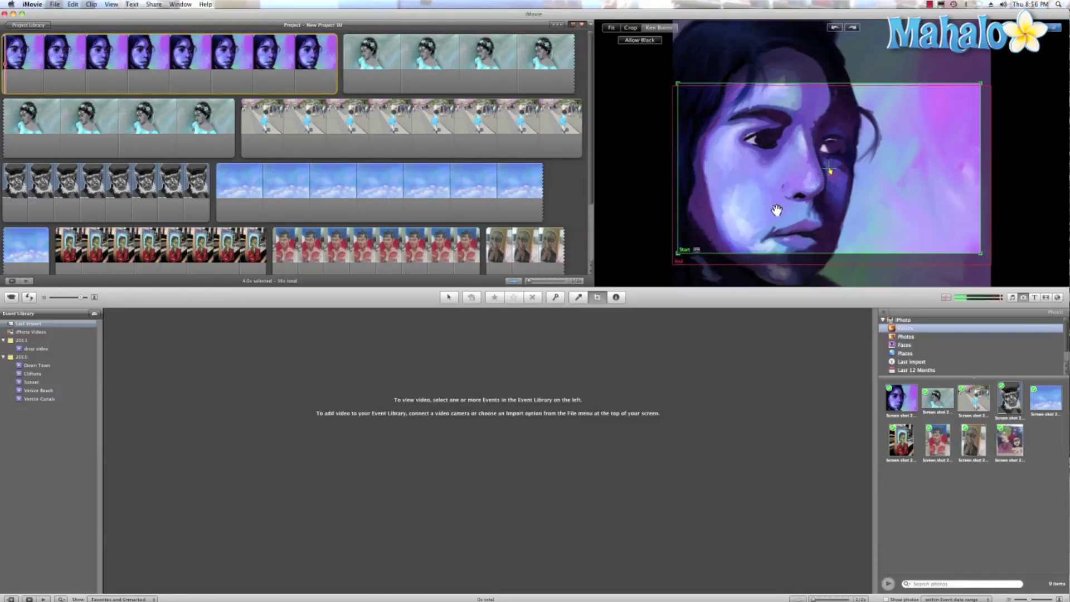
mouse_move(777, 214)
left_mouse_down()
mouse_move(780, 180)
mouse_move(777, 196)
left_mouse_up()
left_click_drag(803, 259, 787, 167)
left_click_drag(801, 235, 800, 249)
left_click_drag(678, 251, 649, 267)
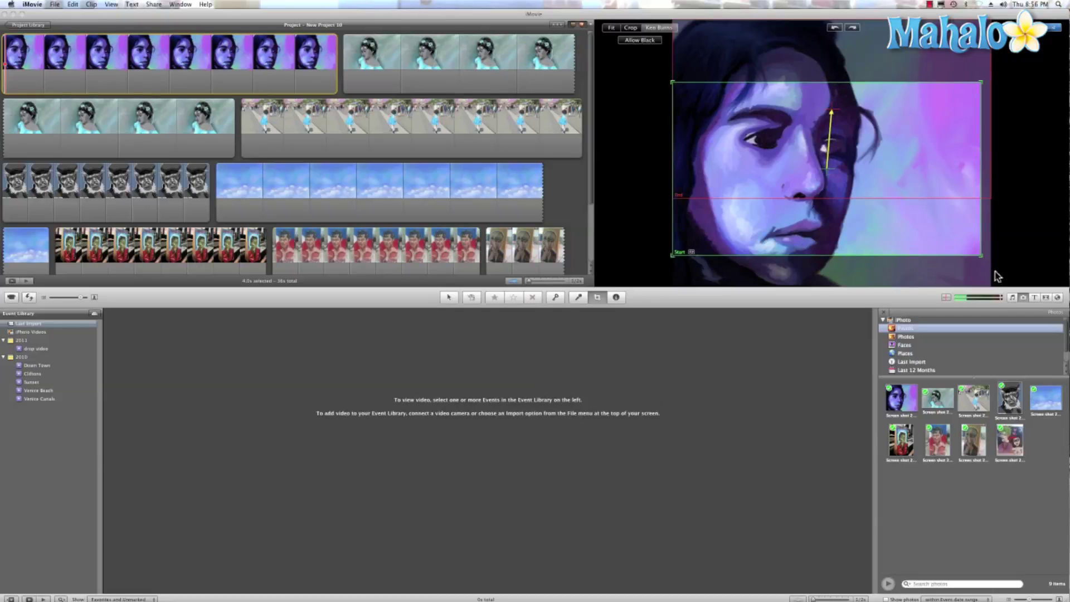
left_click_drag(980, 256, 1010, 270)
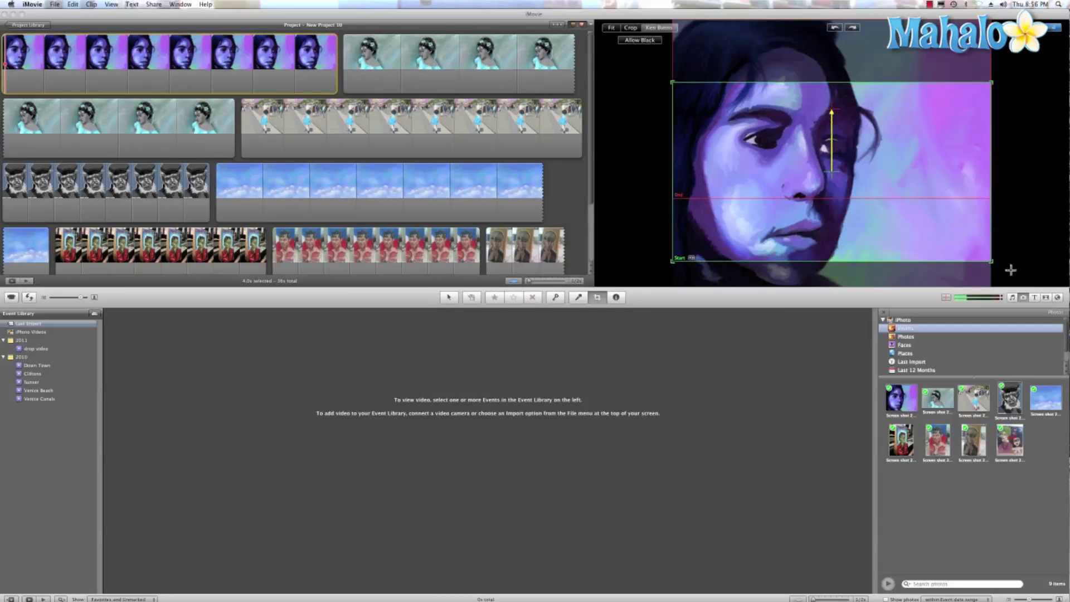
left_click(1053, 27)
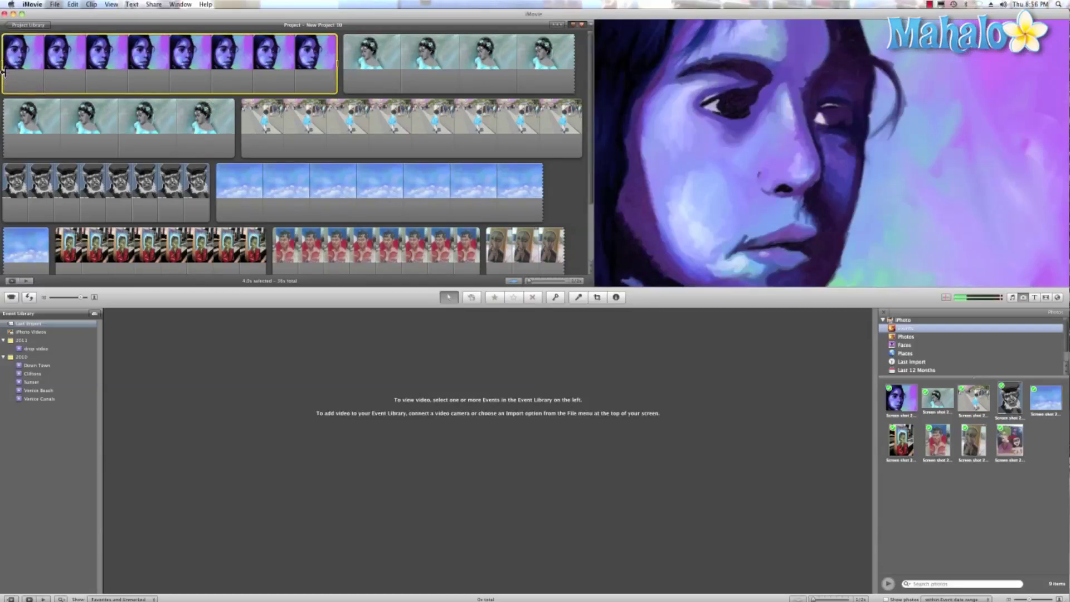
key("space")
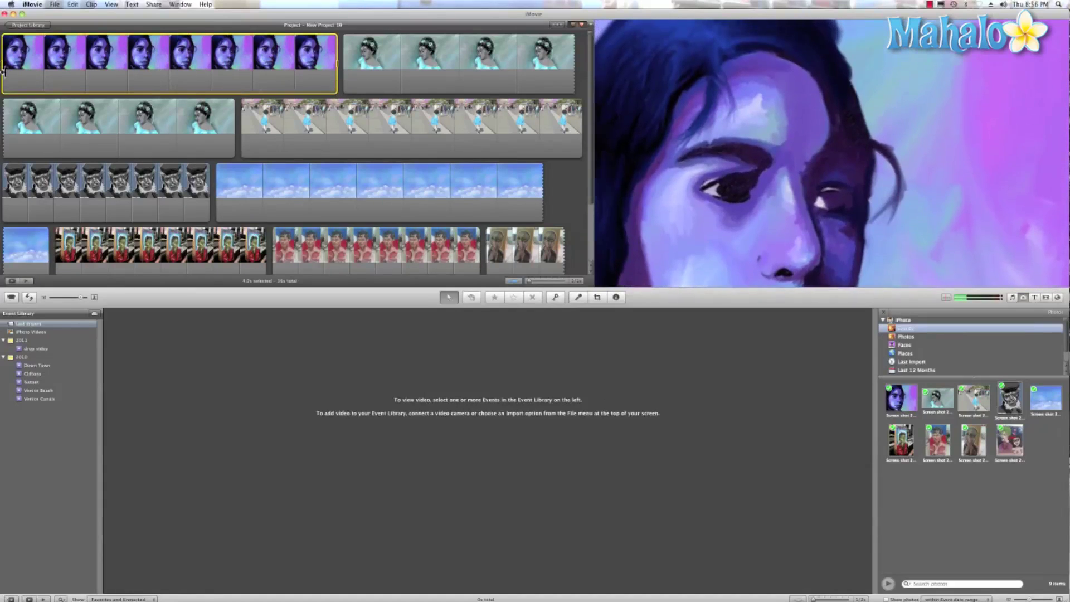
Place a Cross Dissolve between the first two clips and preview it
key("space")
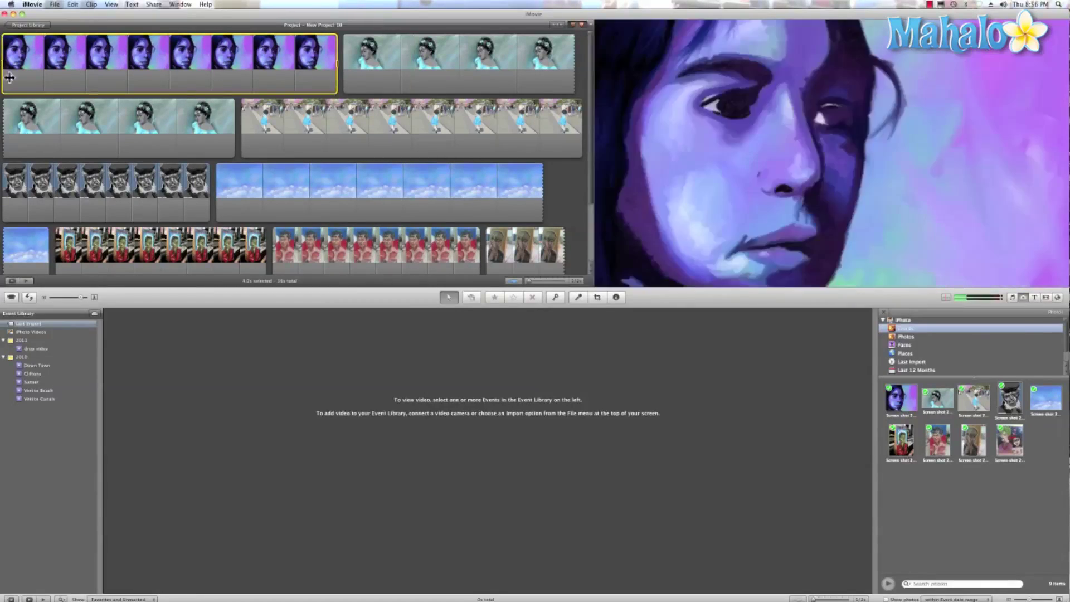
left_click(1045, 298)
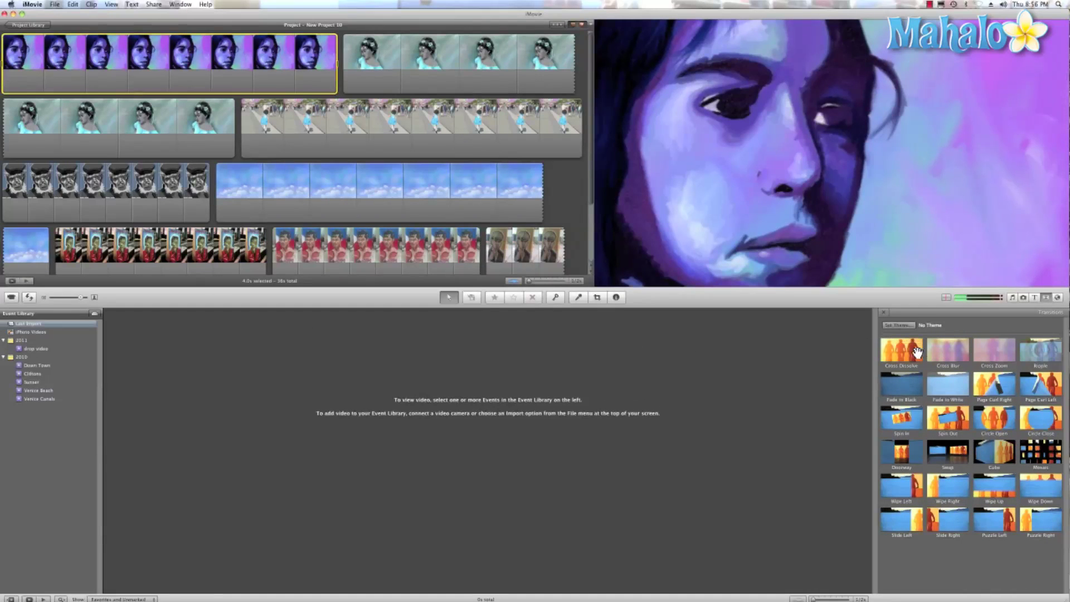
left_click_drag(916, 352, 334, 64)
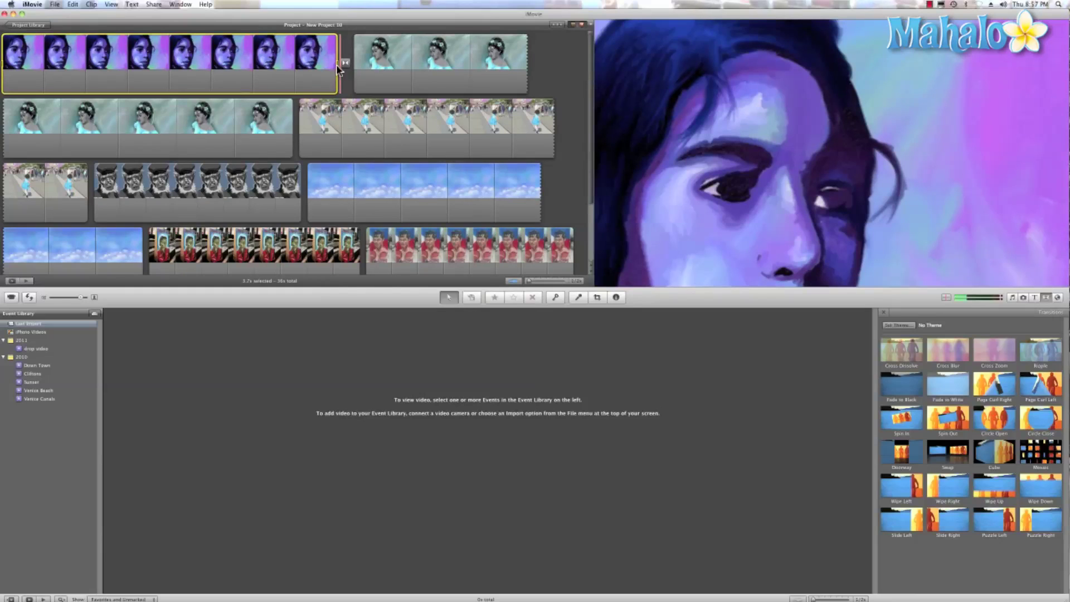
key("space")
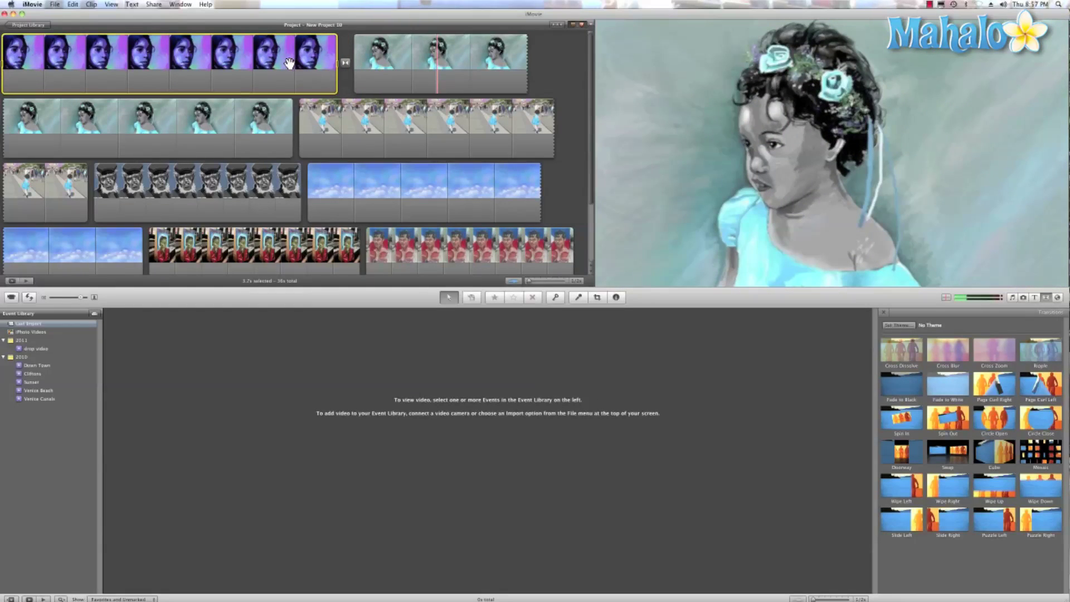
Set the dissolve's duration to apply to all transitions, then preview the result
left_click(346, 64)
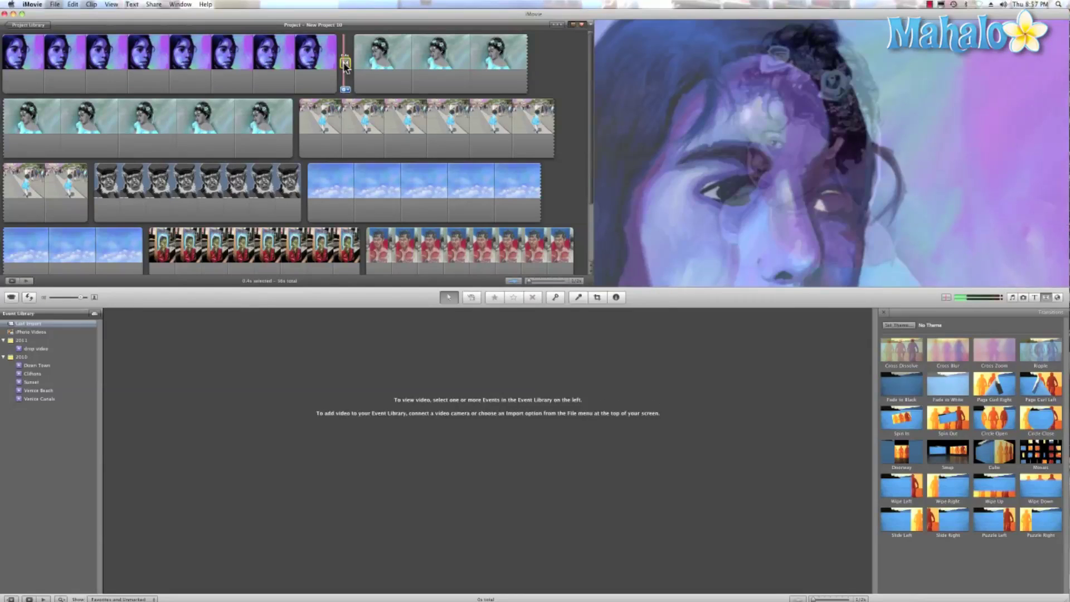
double_click(345, 64)
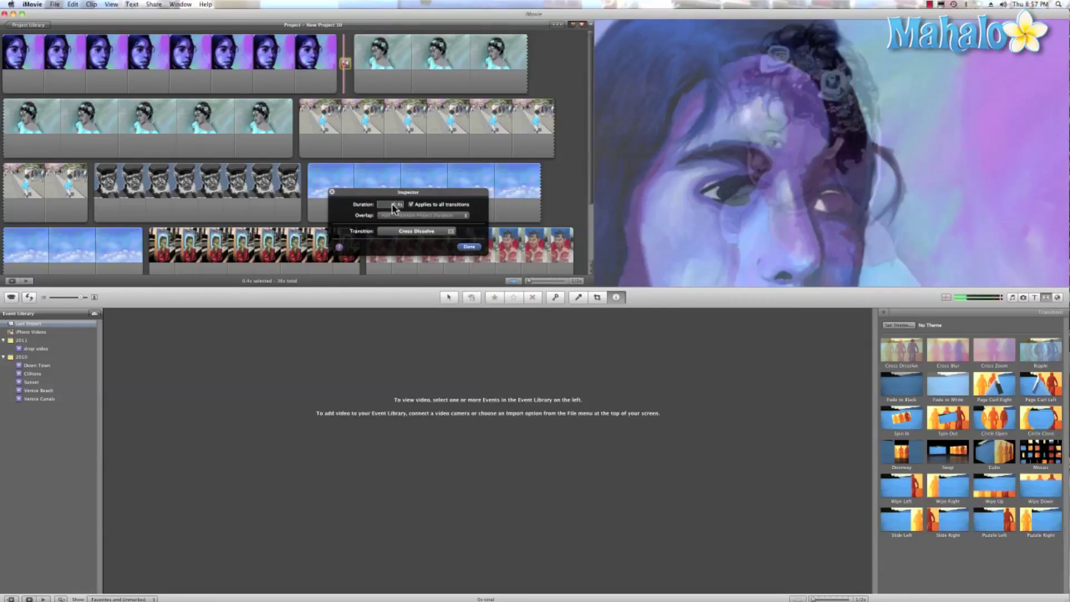
double_click(392, 204)
left_click(411, 205)
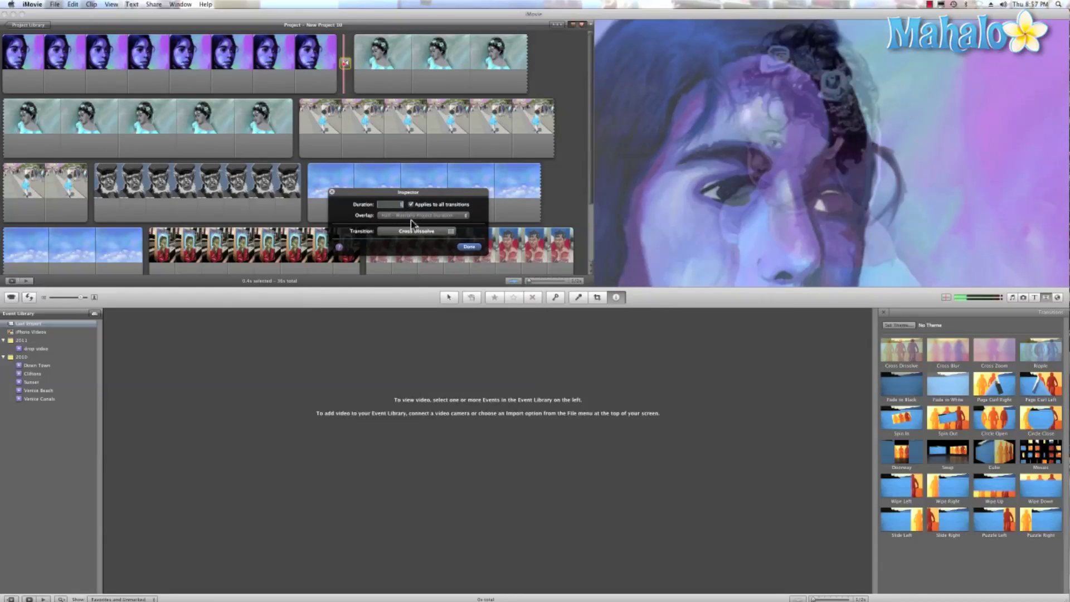
left_click(469, 248)
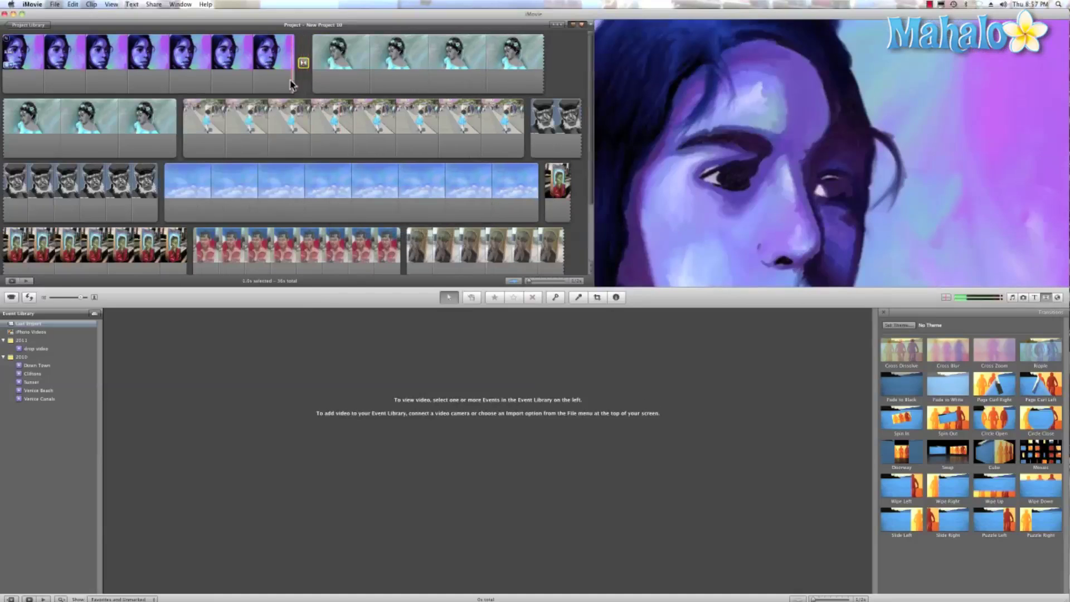
key("space")
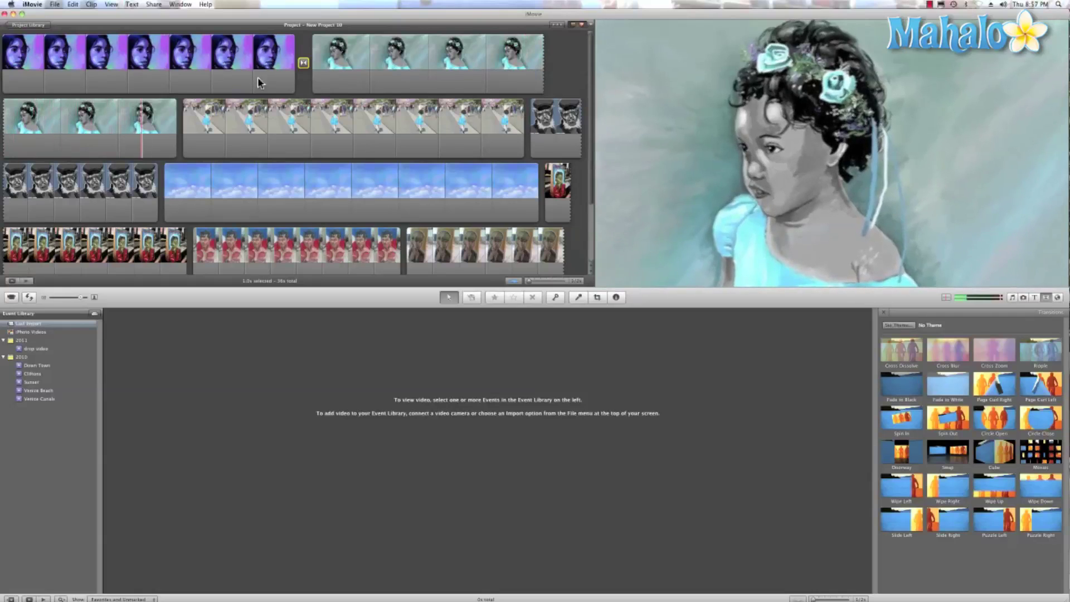
Add Cross Dissolves between the remaining clip pairs and a Fade to Black after the last clip
key("space")
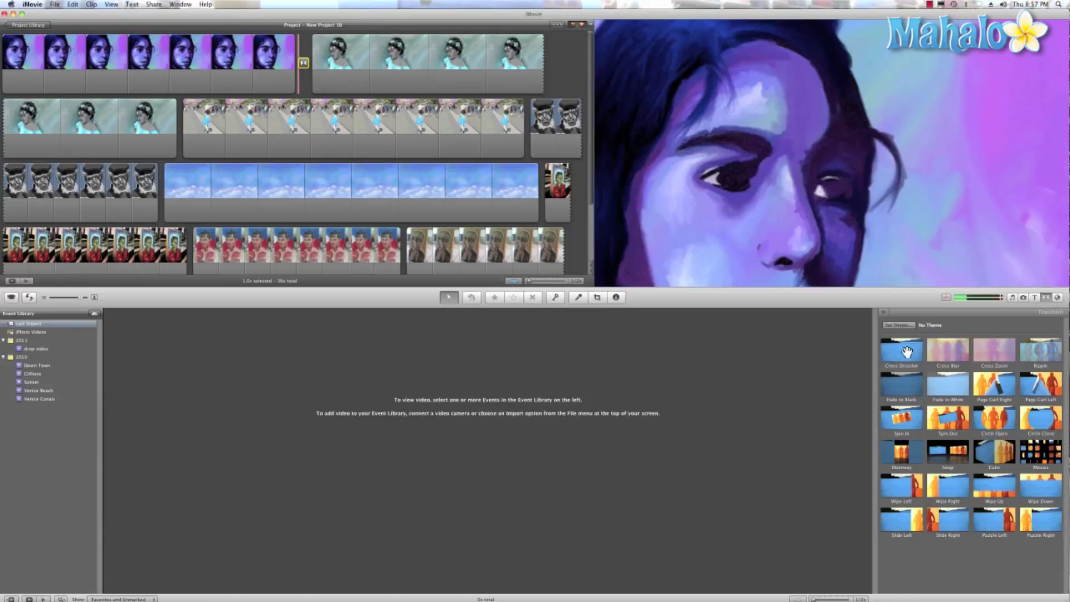
left_click_drag(907, 351, 430, 136)
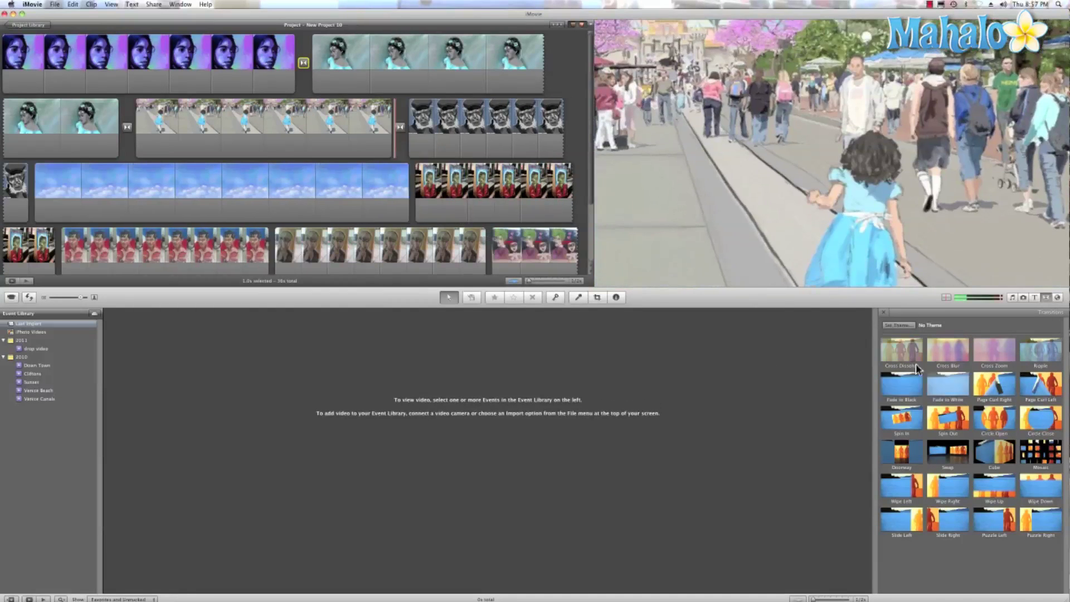
left_click_drag(915, 361, 39, 211)
left_click_drag(901, 350, 326, 206)
left_click_drag(895, 377, 484, 208)
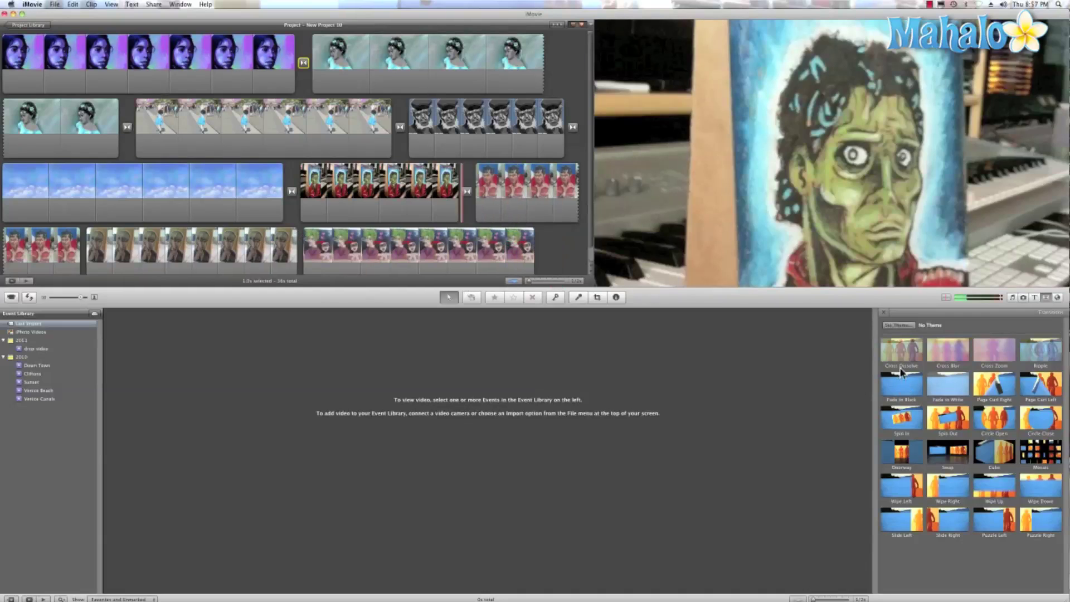
left_click_drag(901, 368, 254, 265)
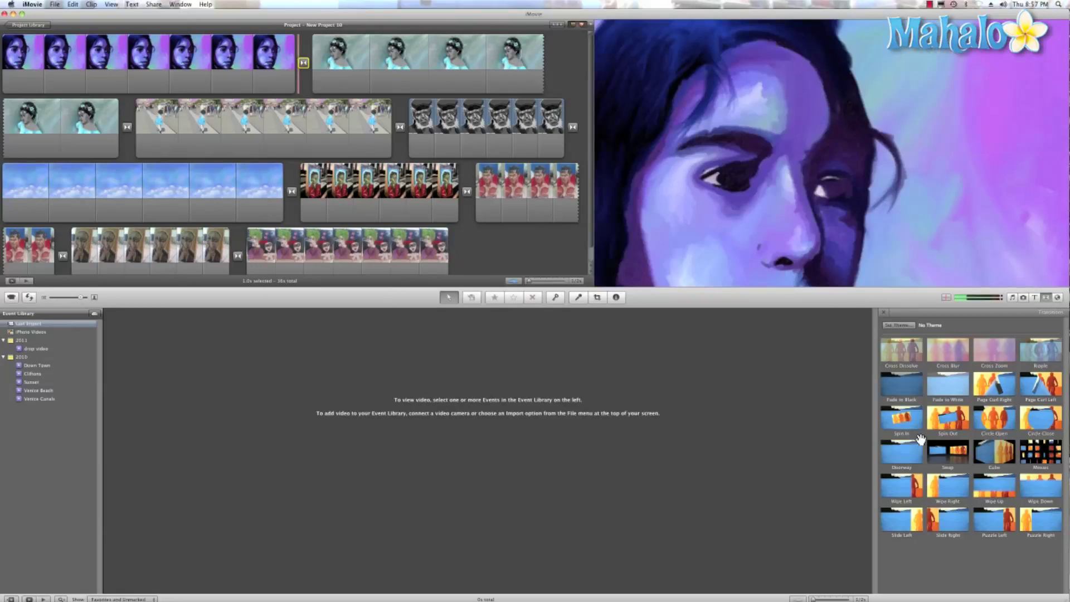
left_click_drag(901, 385, 472, 255)
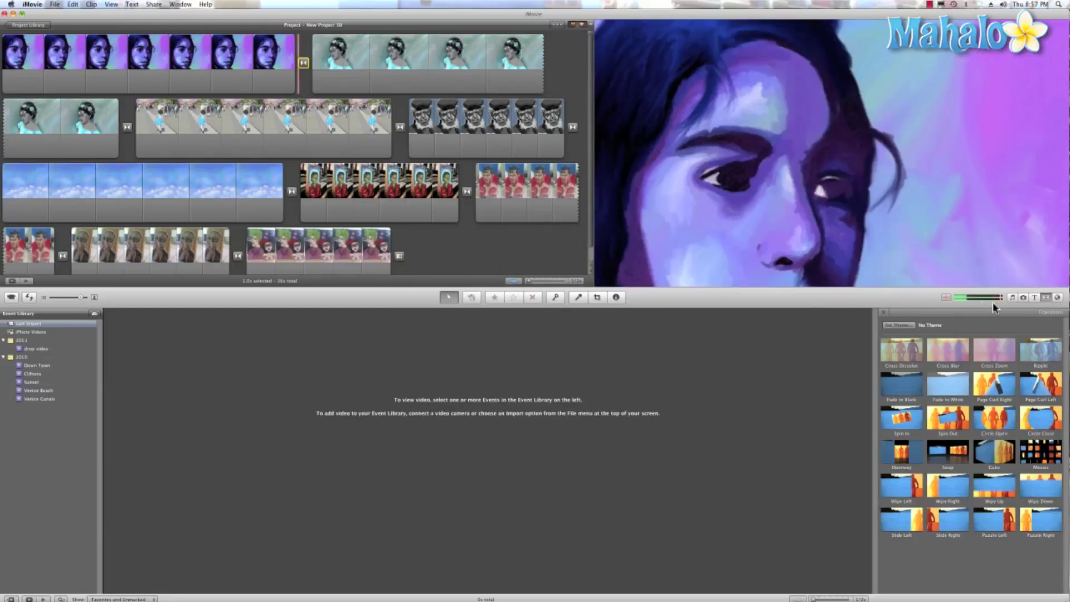
Add a title clip with a plain black background after the last clip
left_click(1034, 297)
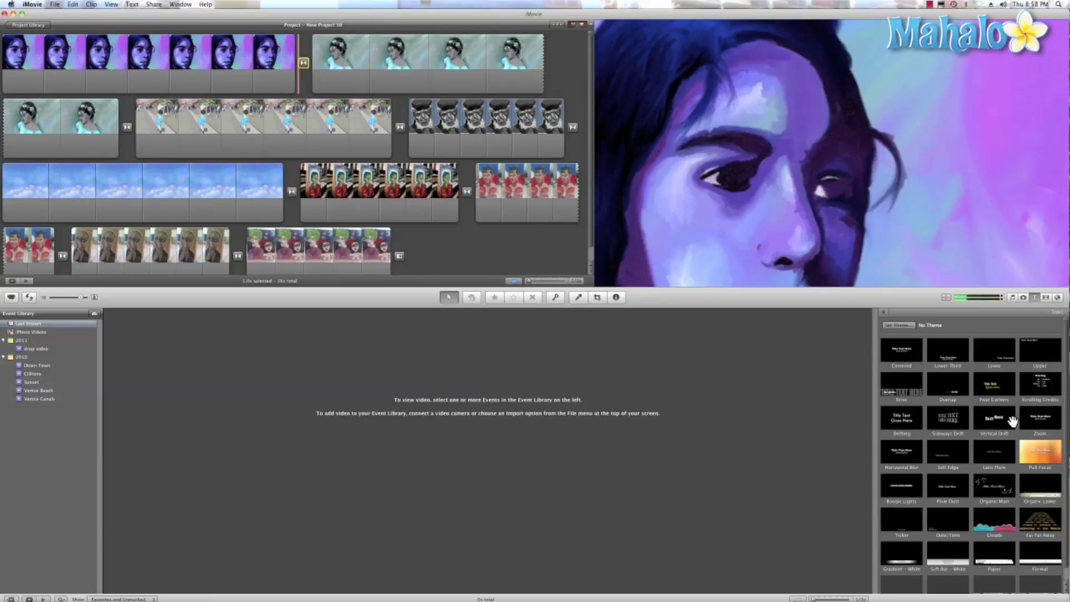
left_click_drag(1027, 419, 440, 262)
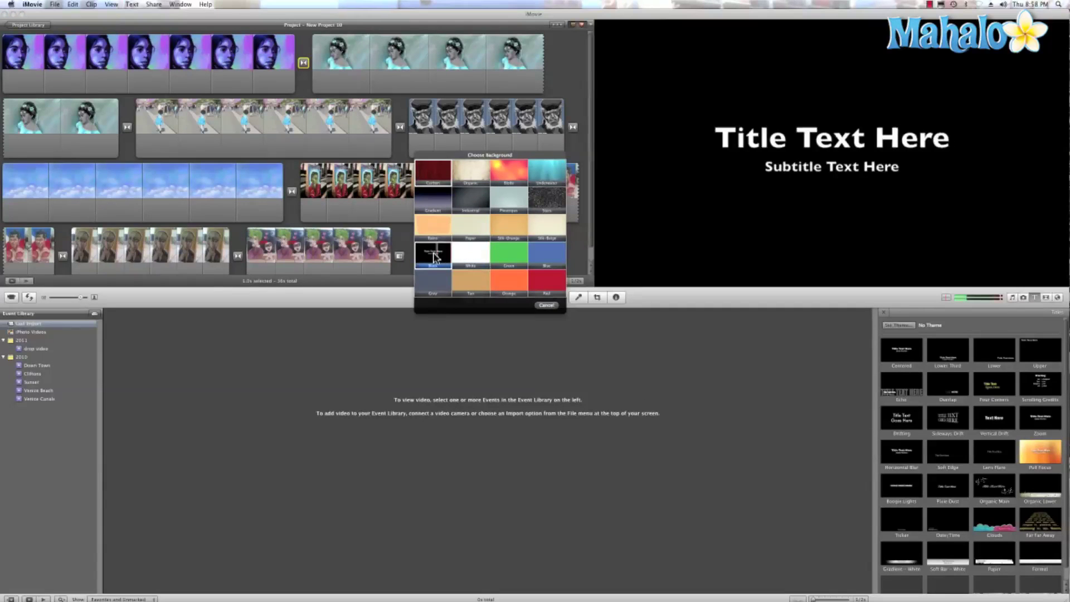
left_click(434, 255)
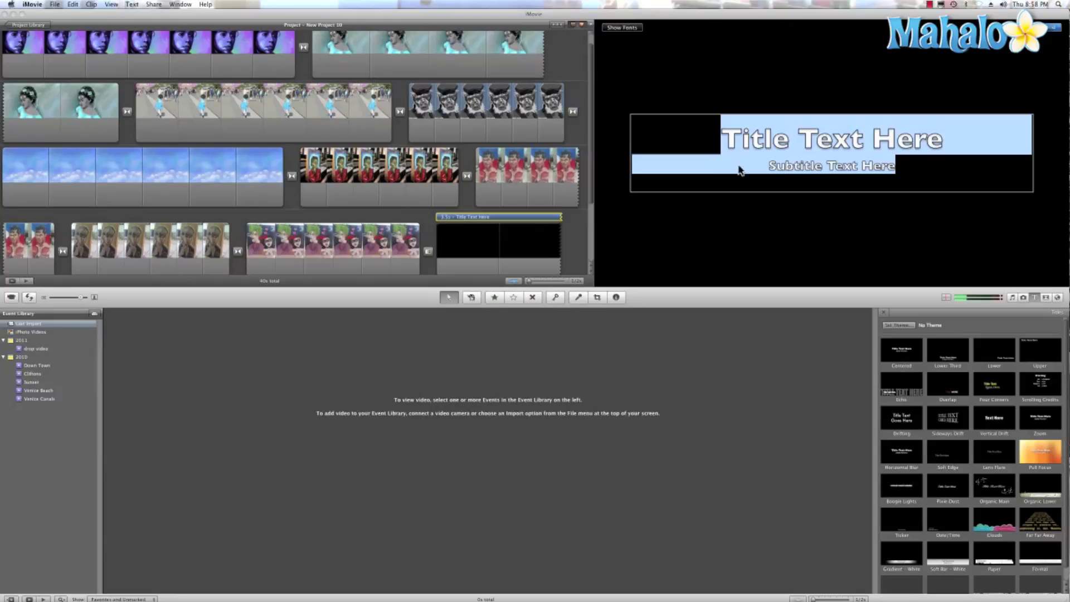
Change the title text to 'Thank you' with the subtitle 'For Watching'
left_click_drag(724, 138, 941, 158)
type("Than")
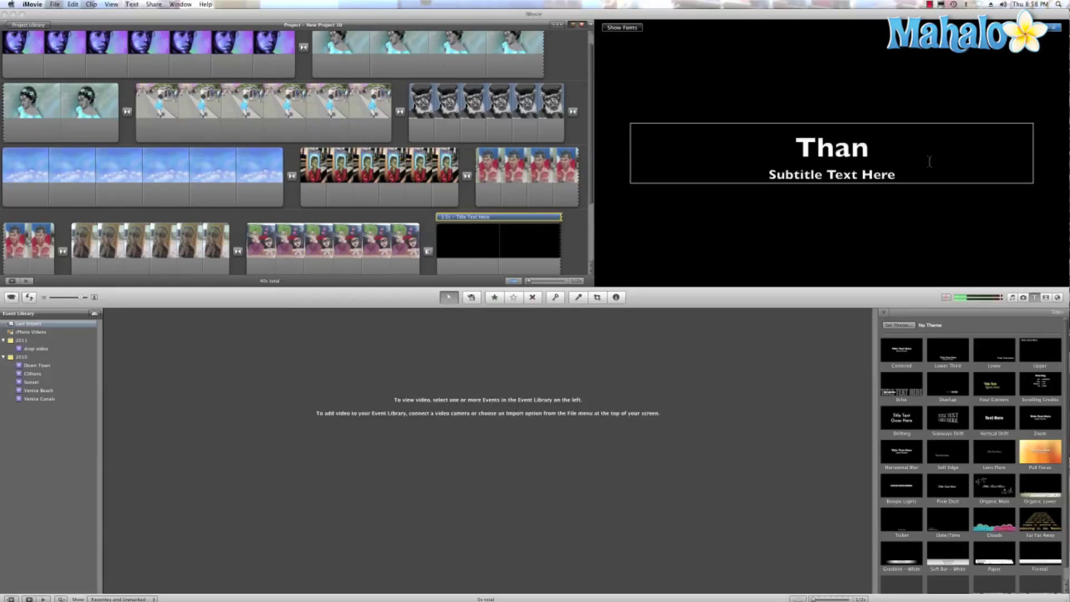
type("k you")
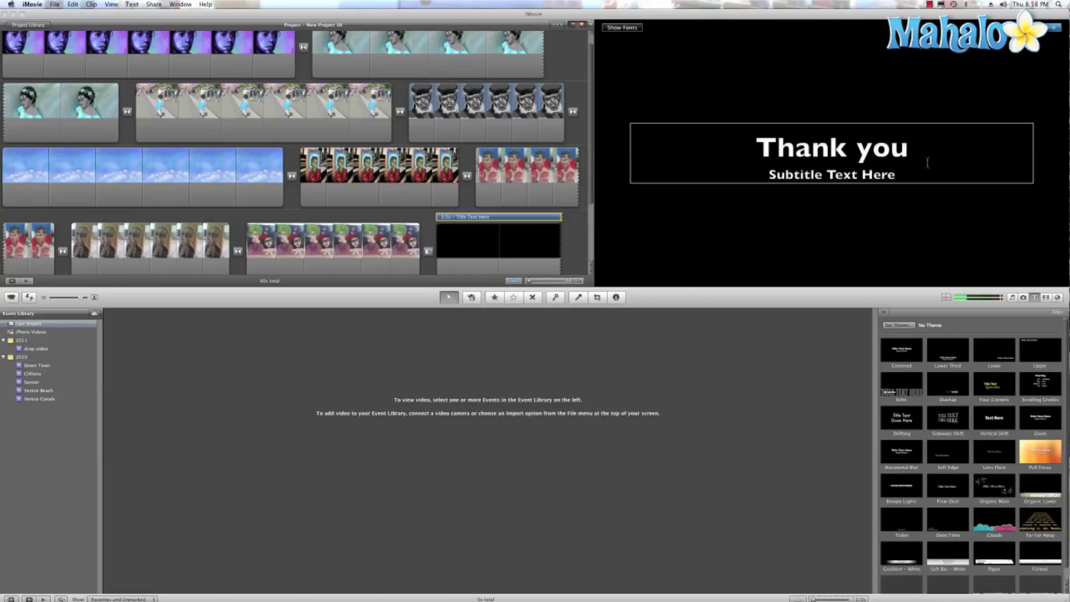
triple_click(869, 176)
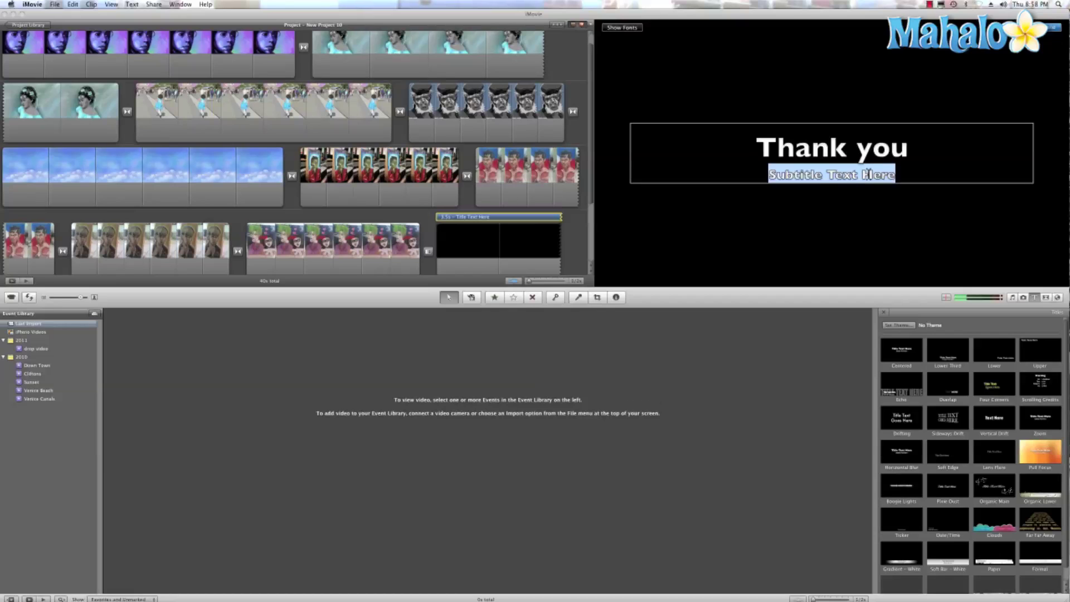
type("For Watching")
left_click(870, 222)
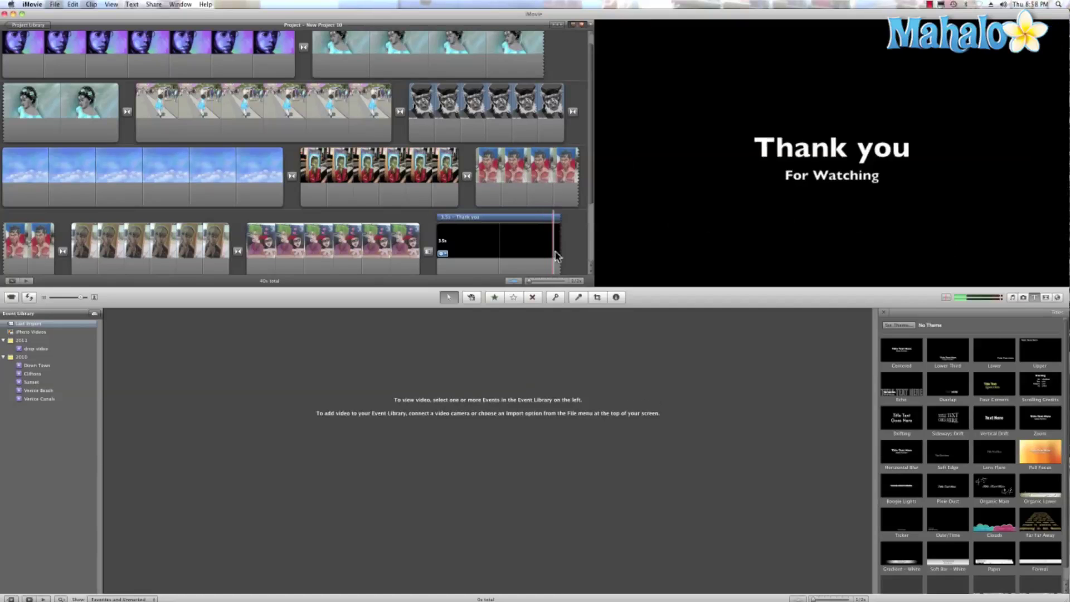
scroll(246, 193, "up", 2)
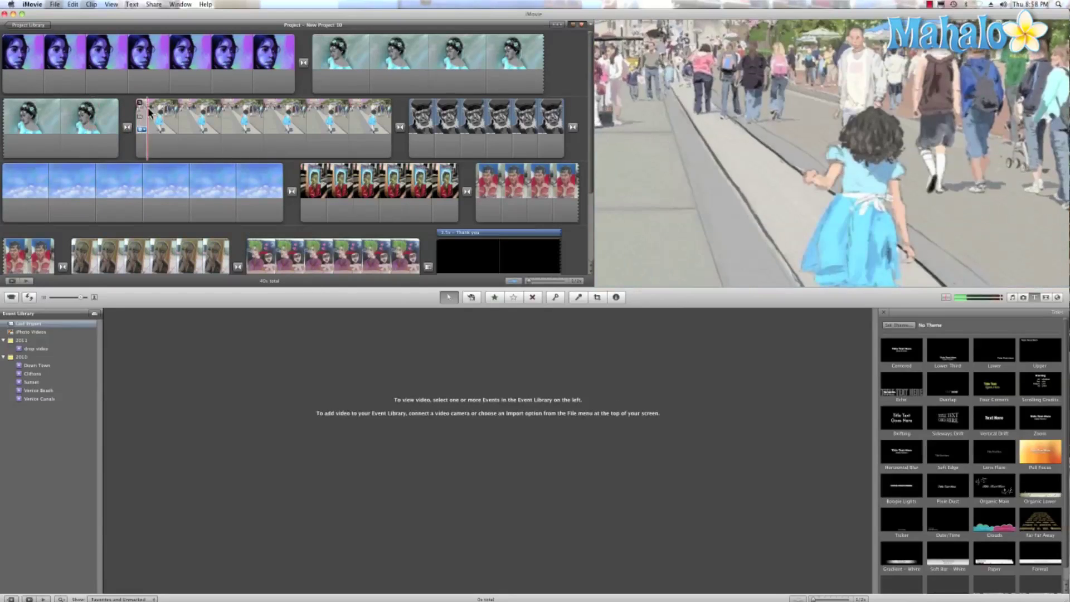
Set the walking-girl clip and the old-man painting clip to Fit, showing each whole frame
key("c")
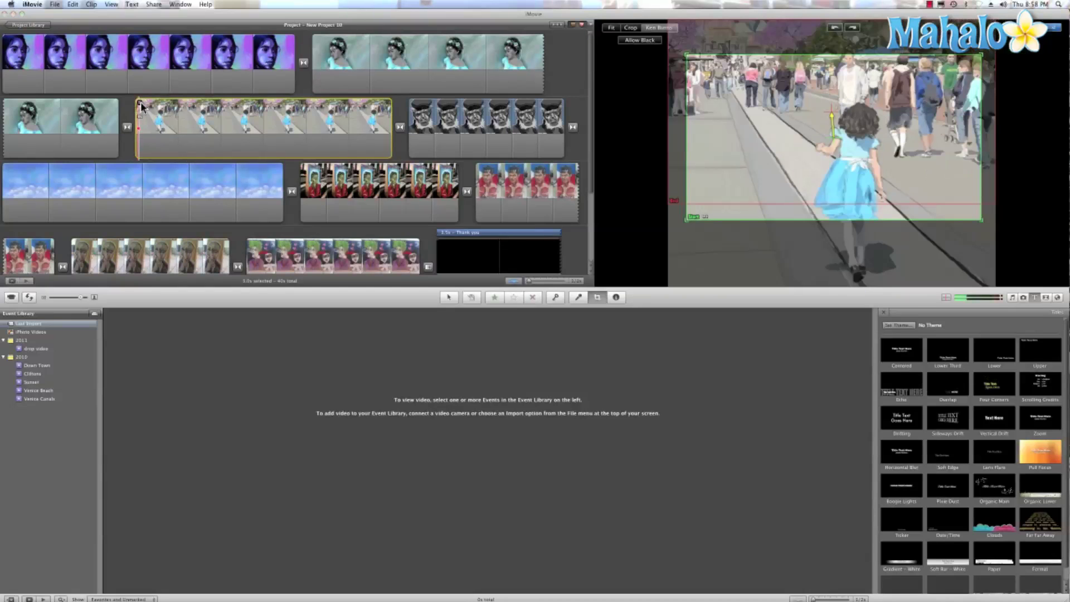
left_click(608, 31)
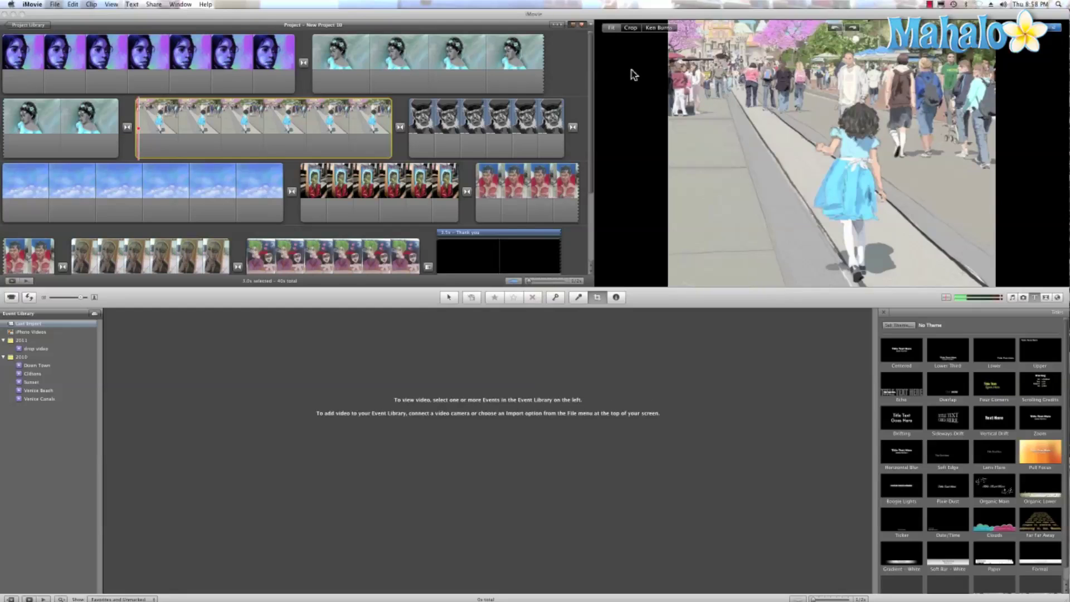
left_click(1049, 29)
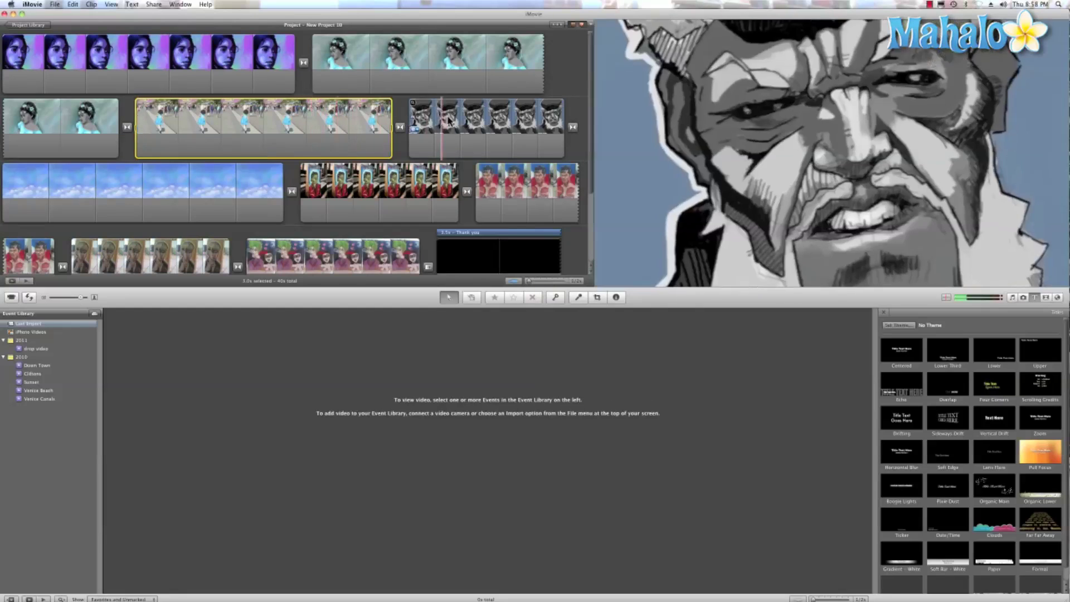
left_click(413, 105)
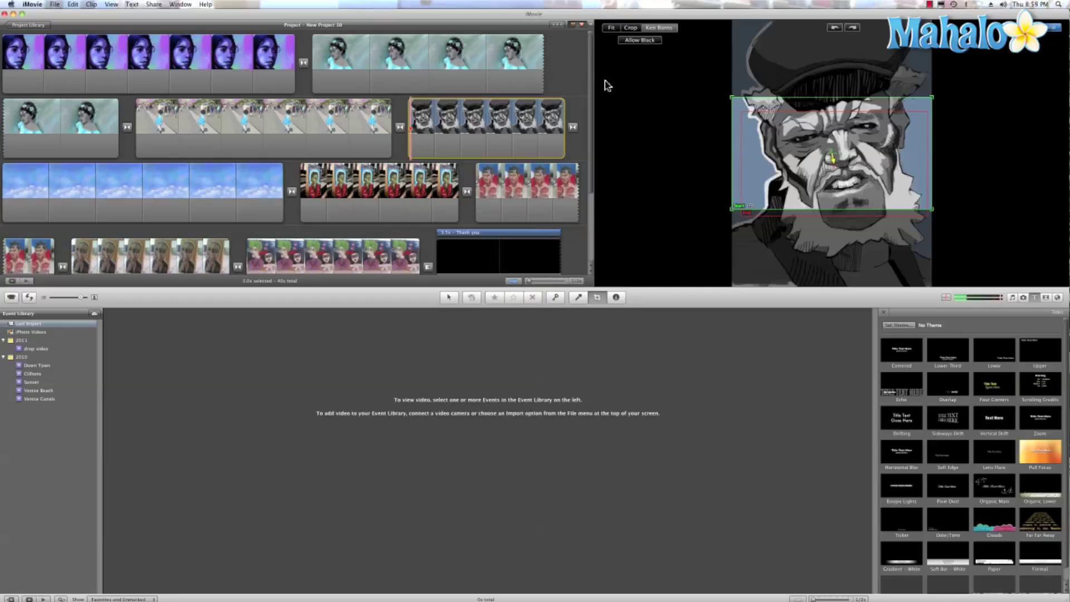
left_click(610, 28)
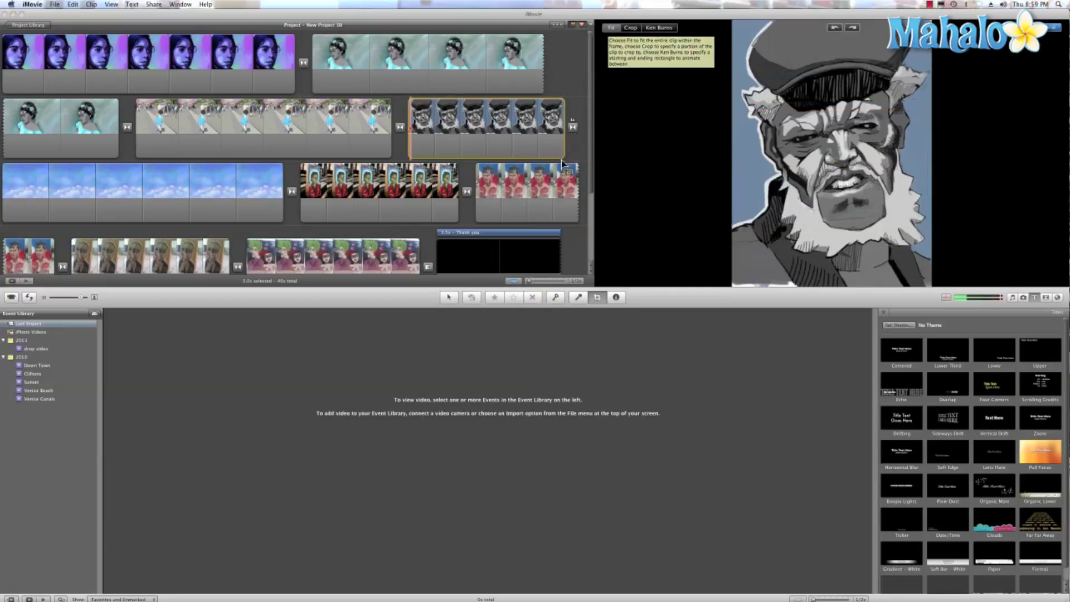
scroll(342, 207, "down", 1)
scroll(342, 208, "down", 1)
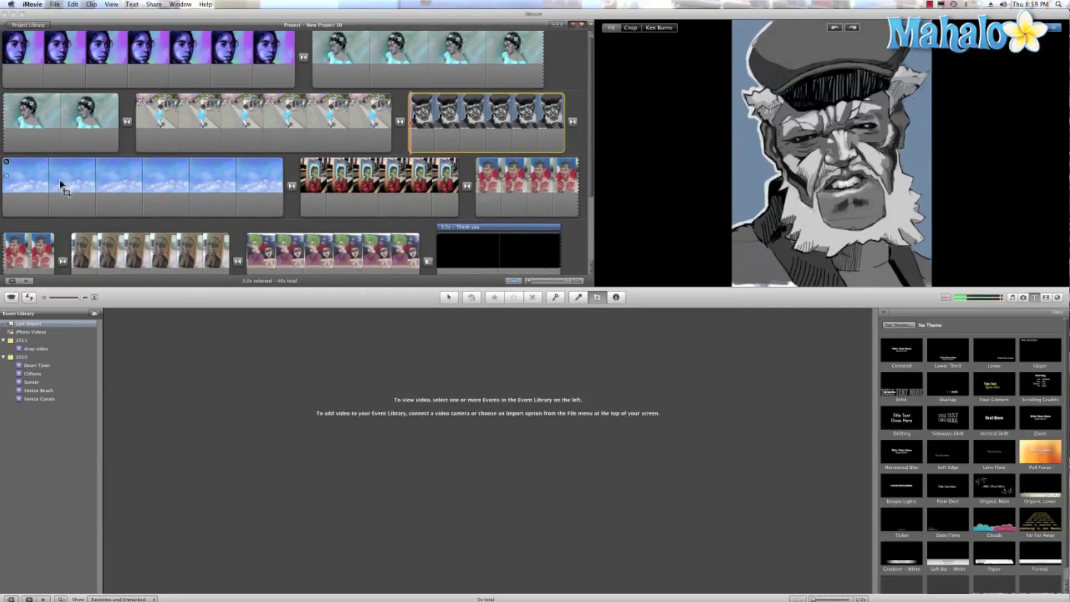
Give the sky clip a Ken Burns pan that starts higher and moves downward
left_click(21, 179)
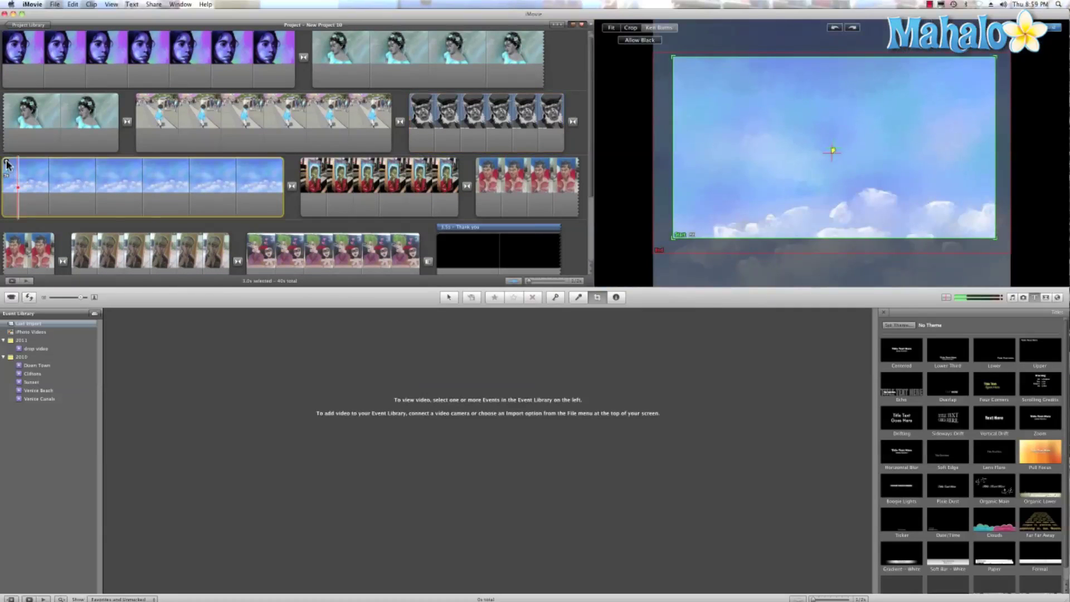
left_click_drag(790, 189, 763, 233)
left_click_drag(956, 280, 1012, 287)
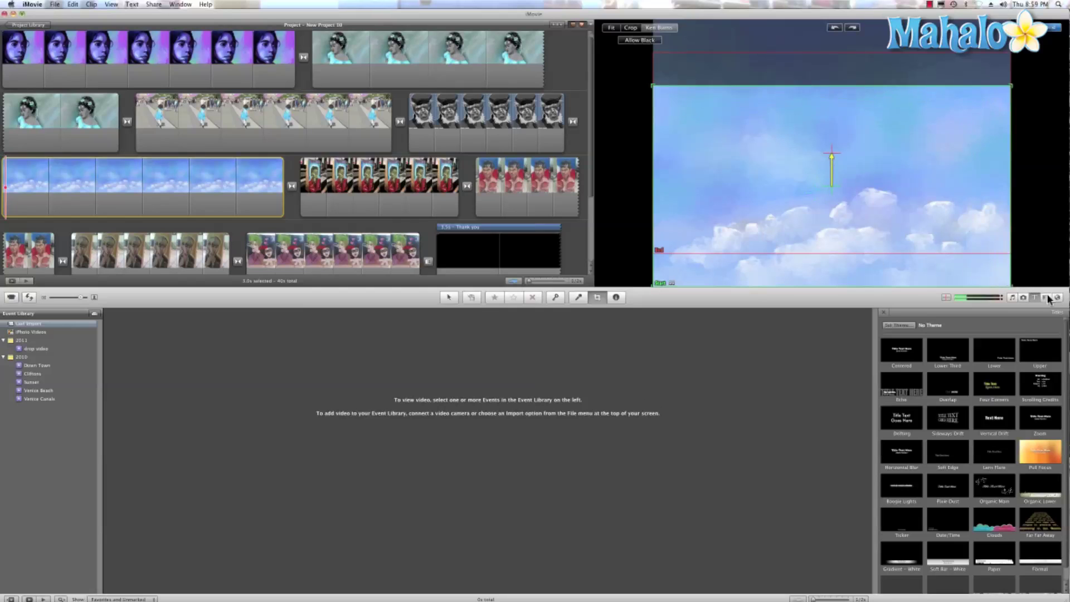
left_click_drag(858, 269, 816, 288)
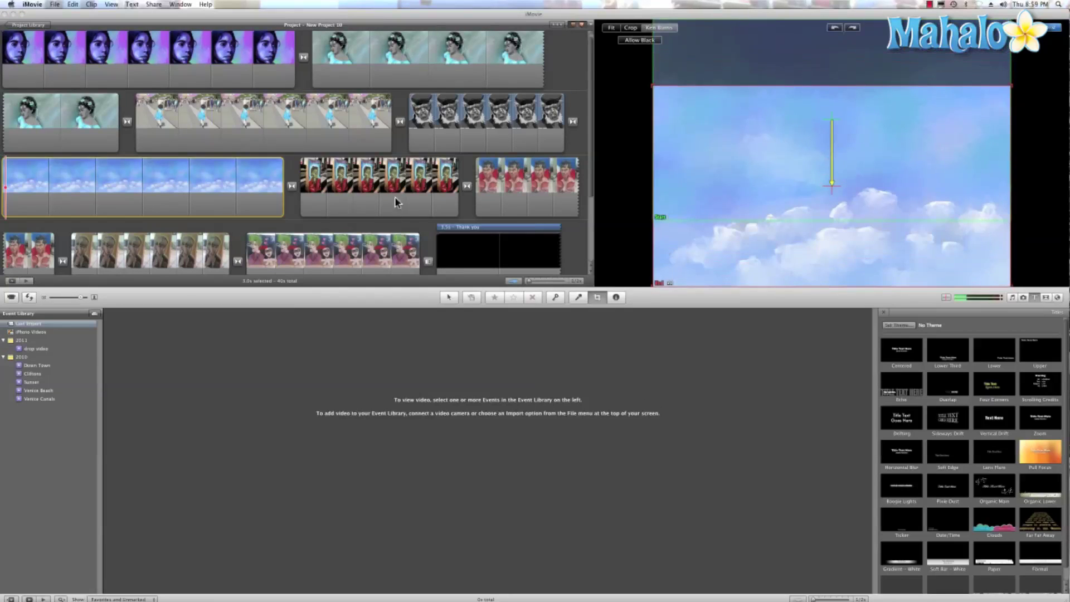
left_click(291, 189)
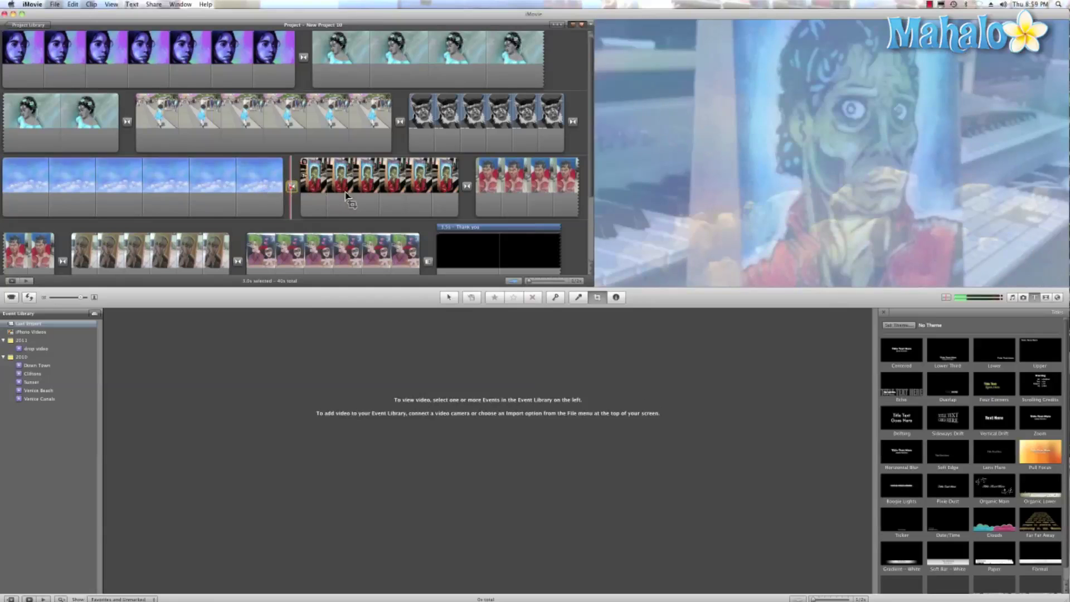
Set the Thriller, boxer, boy and Joker painting clips to Fit
left_click(379, 203)
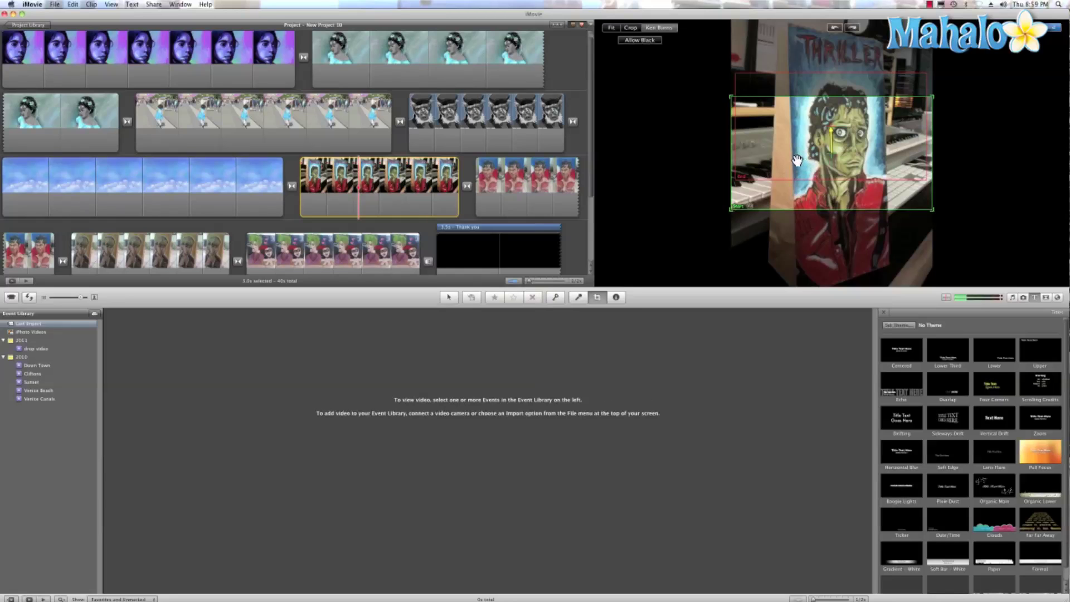
left_click(615, 28)
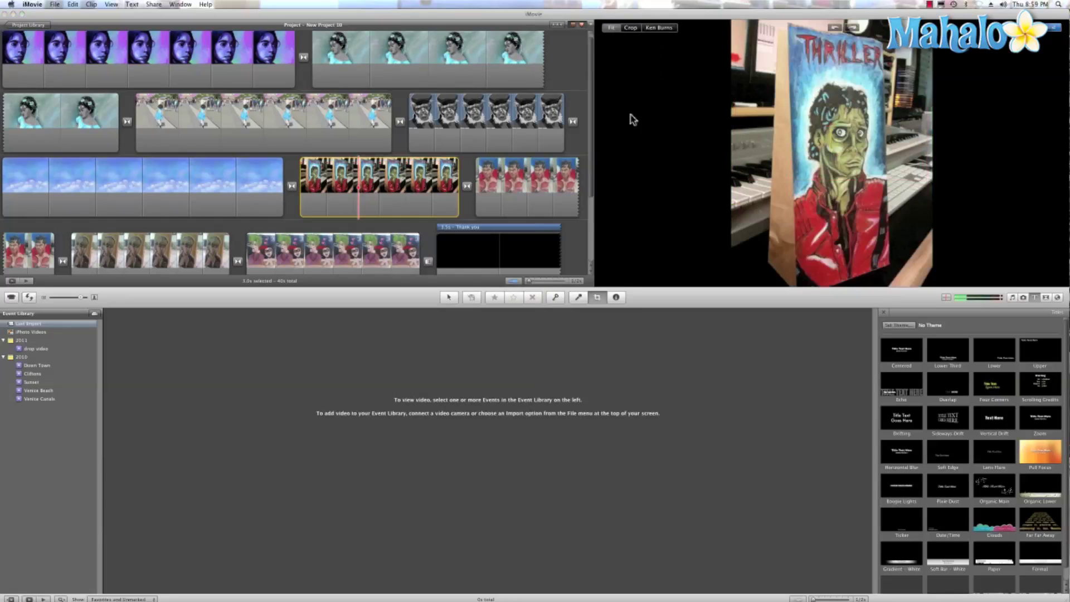
left_click(483, 178)
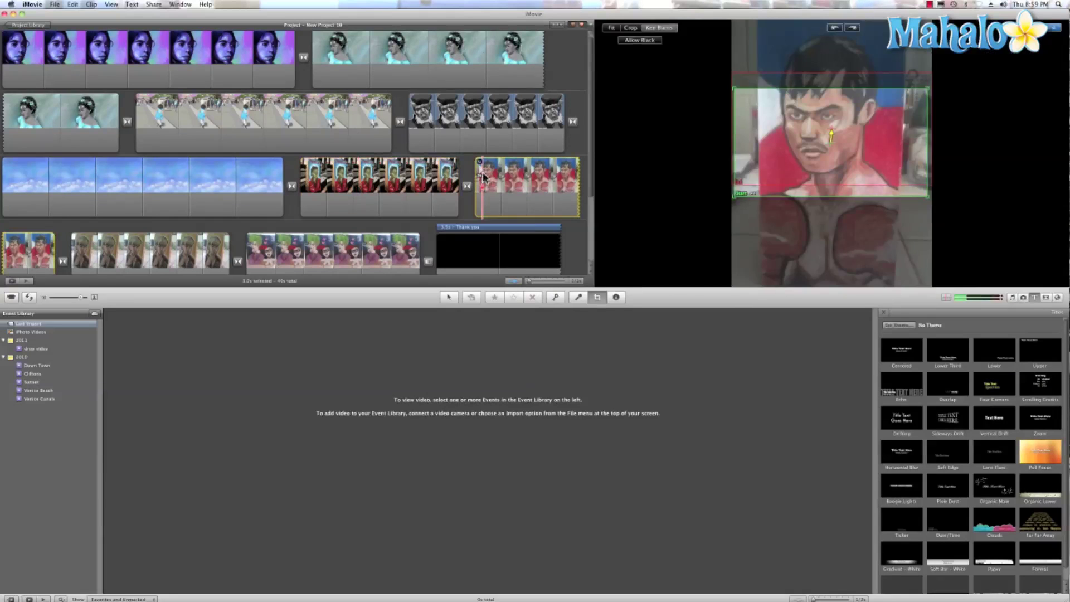
left_click(613, 29)
scroll(230, 217, "down", 1)
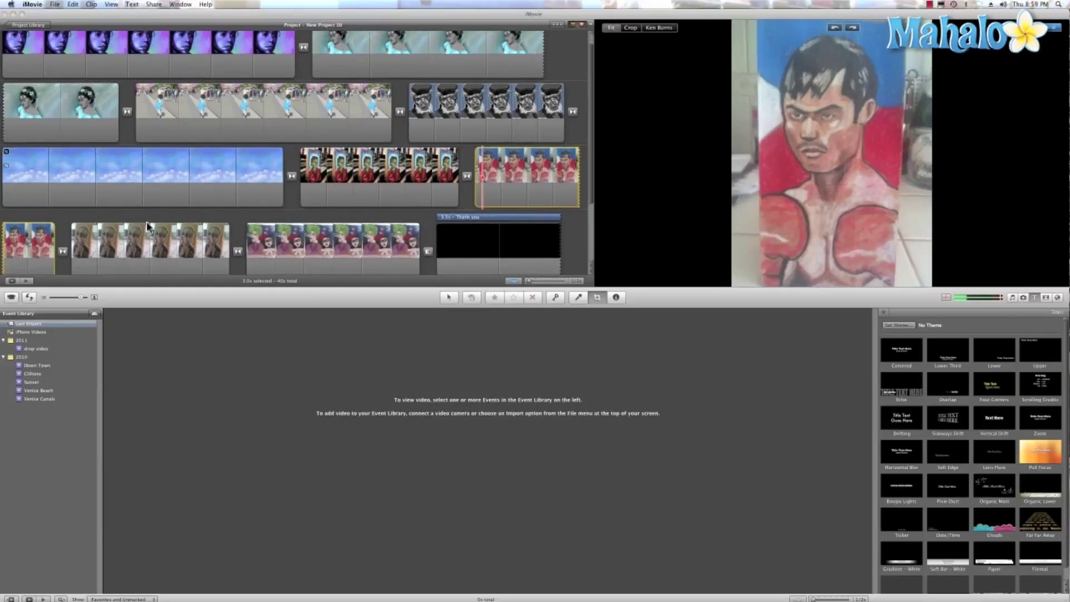
left_click(139, 239)
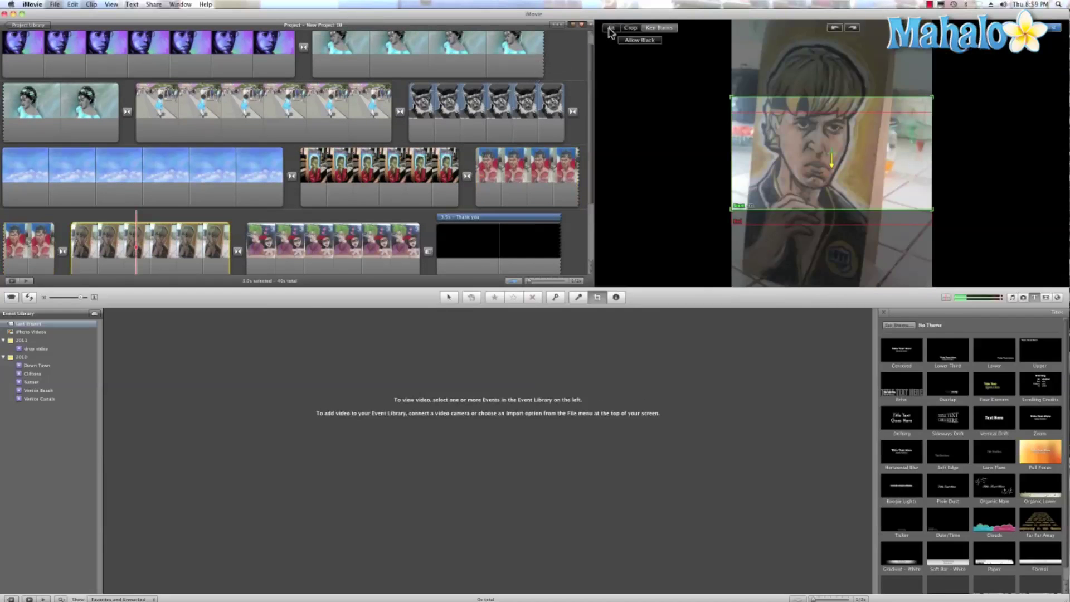
left_click(612, 28)
scroll(311, 233, "down", 2)
left_click(311, 238)
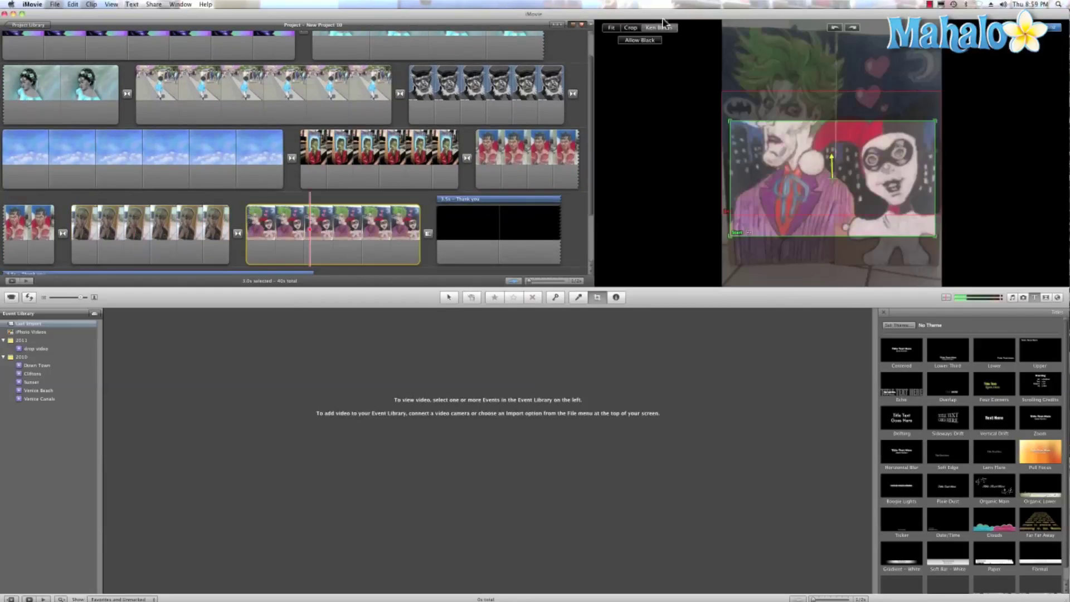
left_click(613, 27)
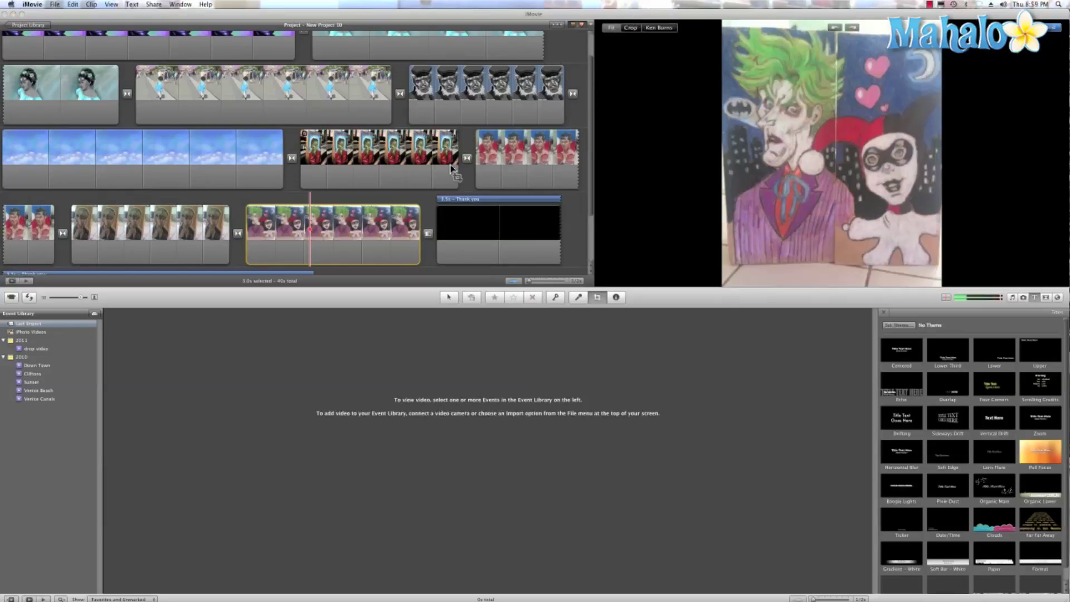
scroll(211, 139, "up", 3)
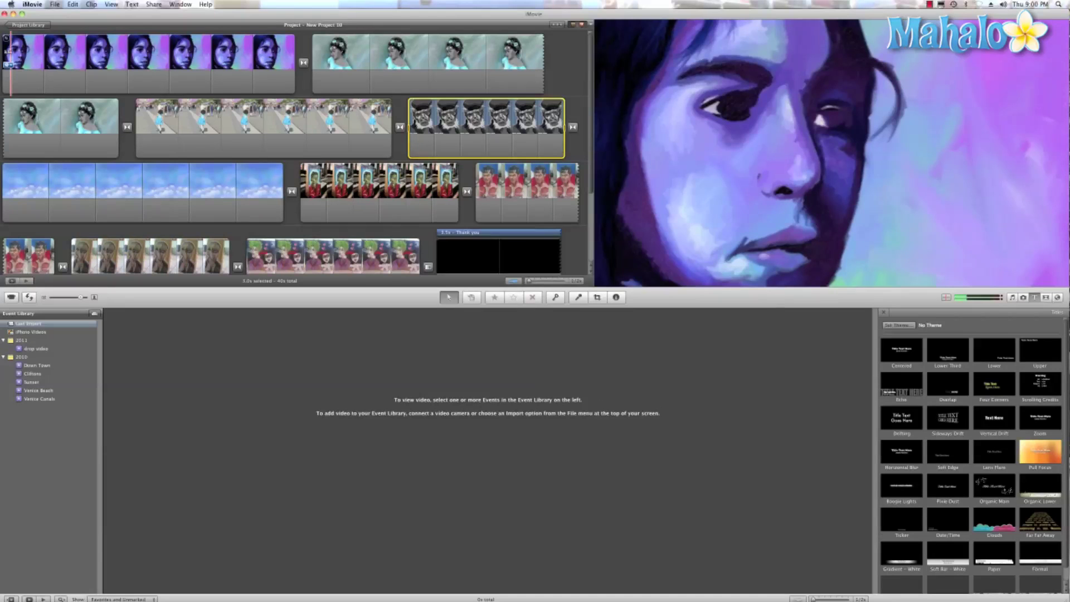
scroll(332, 204, "down", 1)
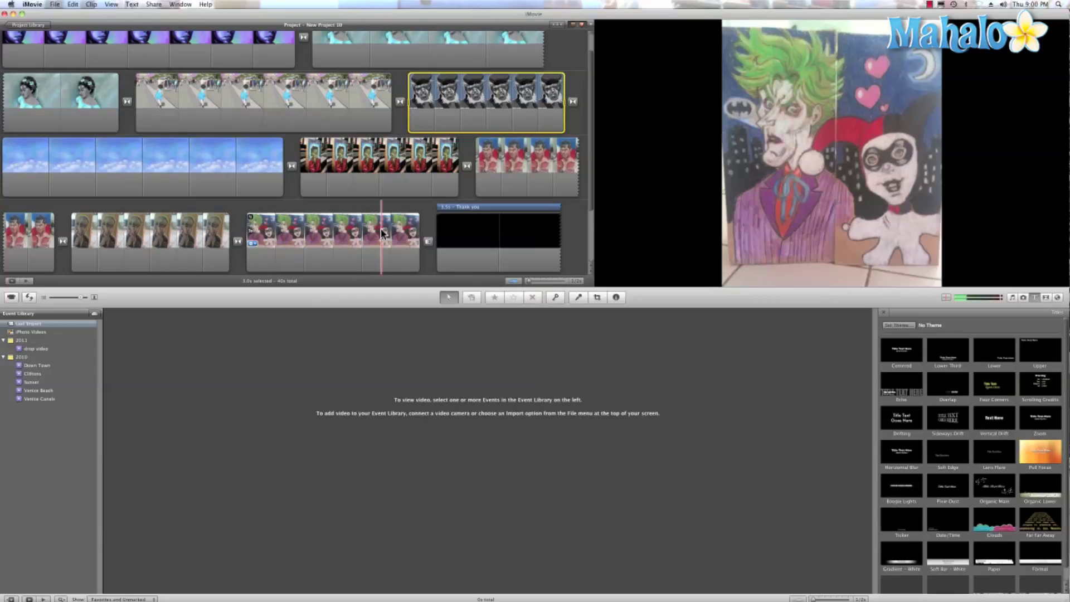
key("space")
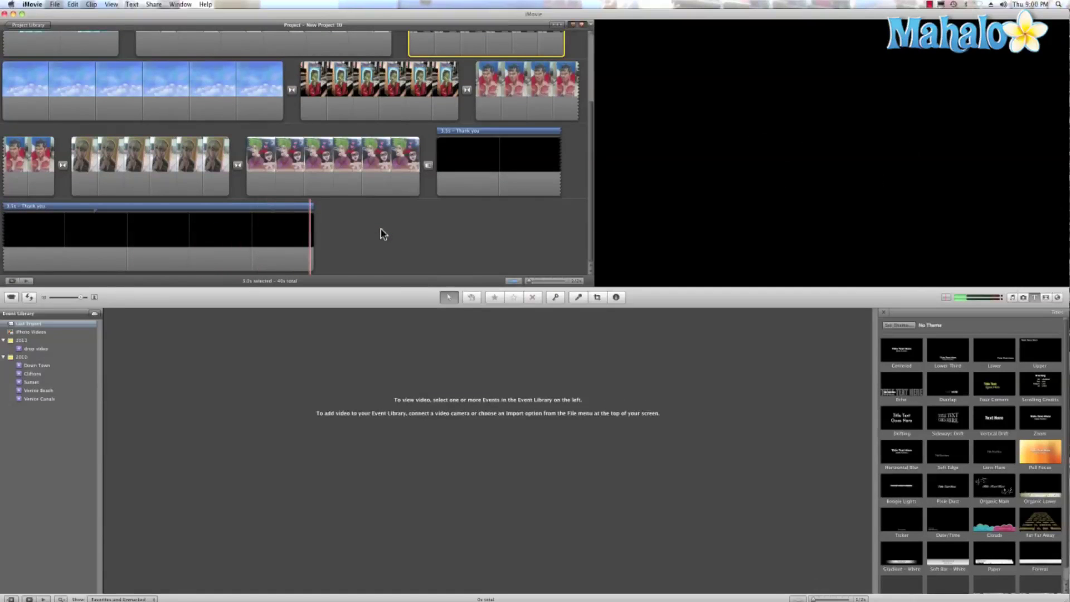
Open the Music and Sound Effects browser and list the iTunes Music tracks
left_click(1026, 299)
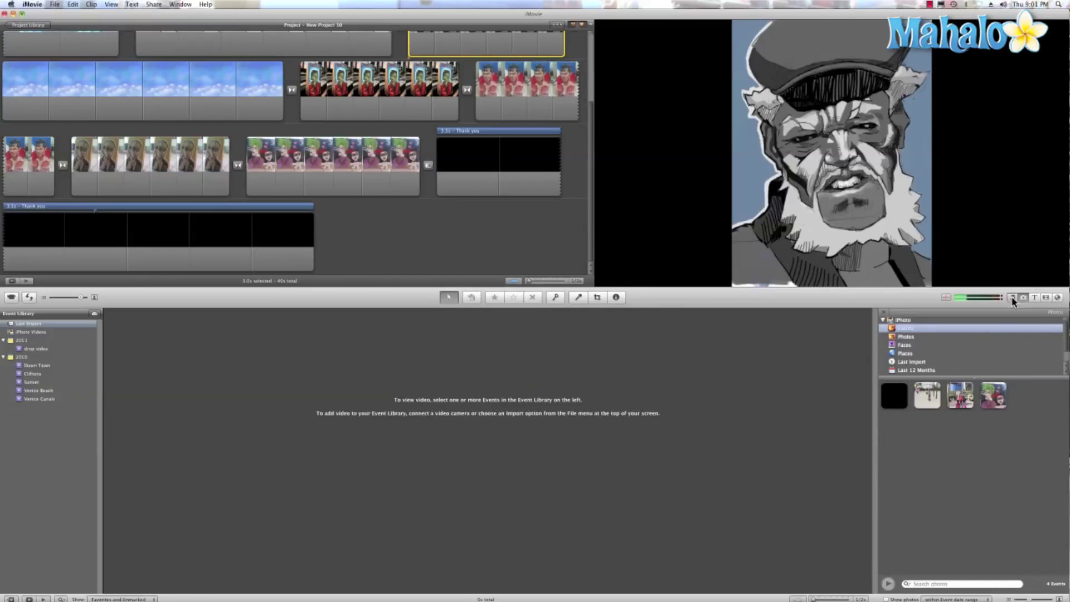
left_click(1012, 298)
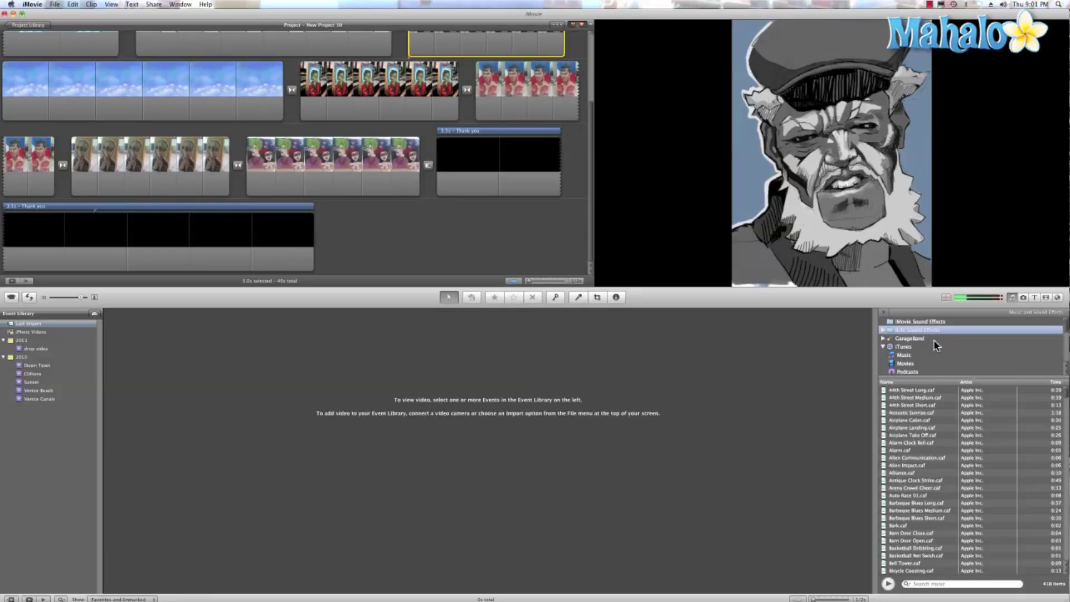
scroll(933, 346, "down", 2)
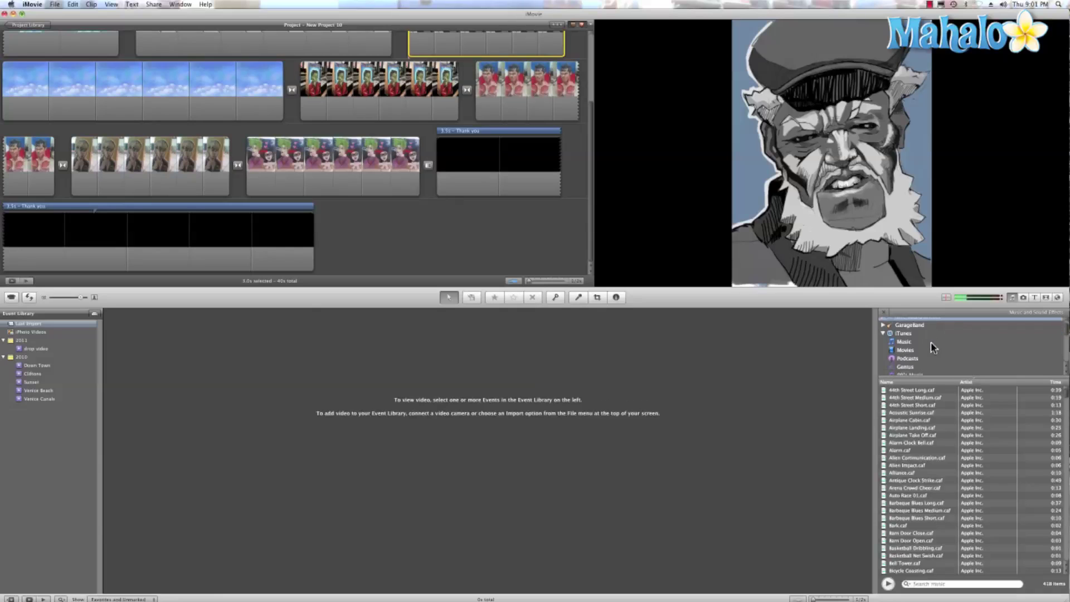
left_click(904, 336)
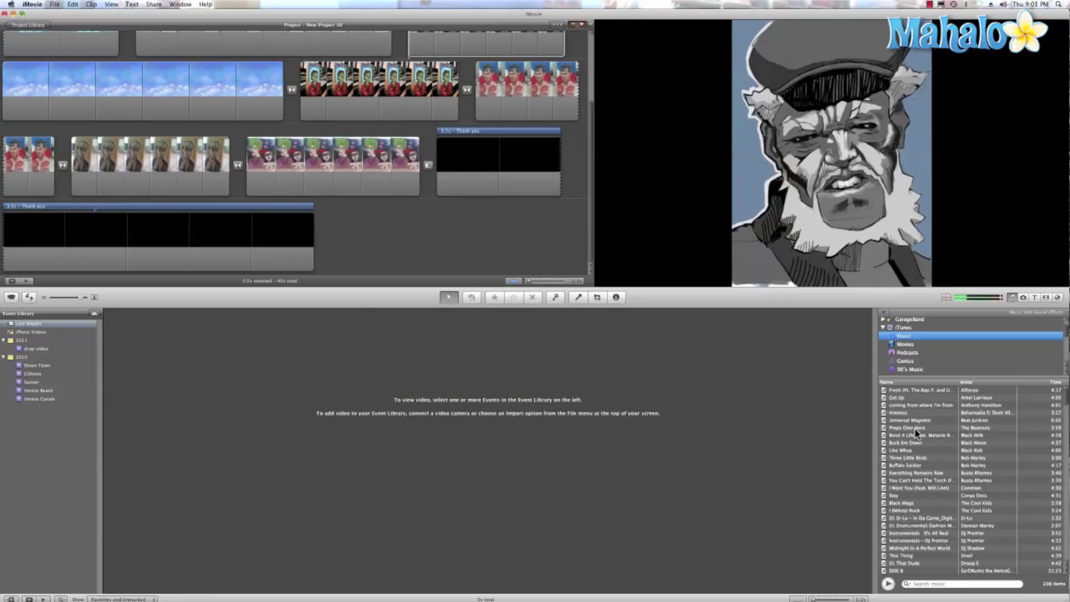
scroll(914, 453, "down", 2)
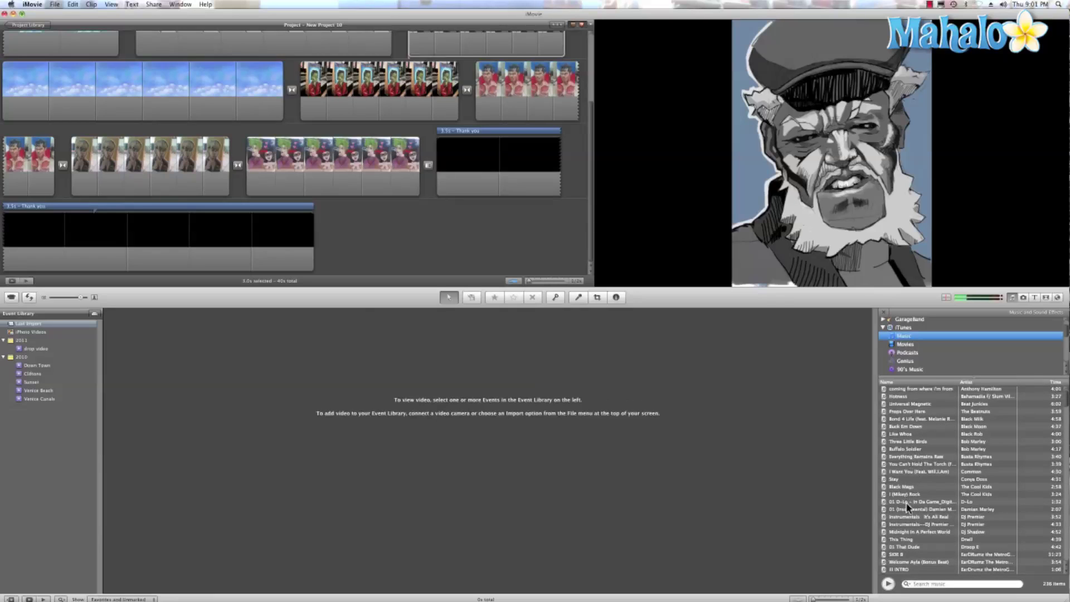
scroll(909, 507, "down", 5)
Drop an iTunes song onto the project background so it plays under every clip
mouse_move(909, 501)
left_mouse_down()
mouse_move(913, 485)
mouse_move(114, 106)
mouse_move(14, 48)
mouse_move(129, 48)
mouse_move(114, 47)
mouse_move(127, 48)
mouse_move(94, 86)
left_mouse_up()
scroll(70, 76, "up", 5)
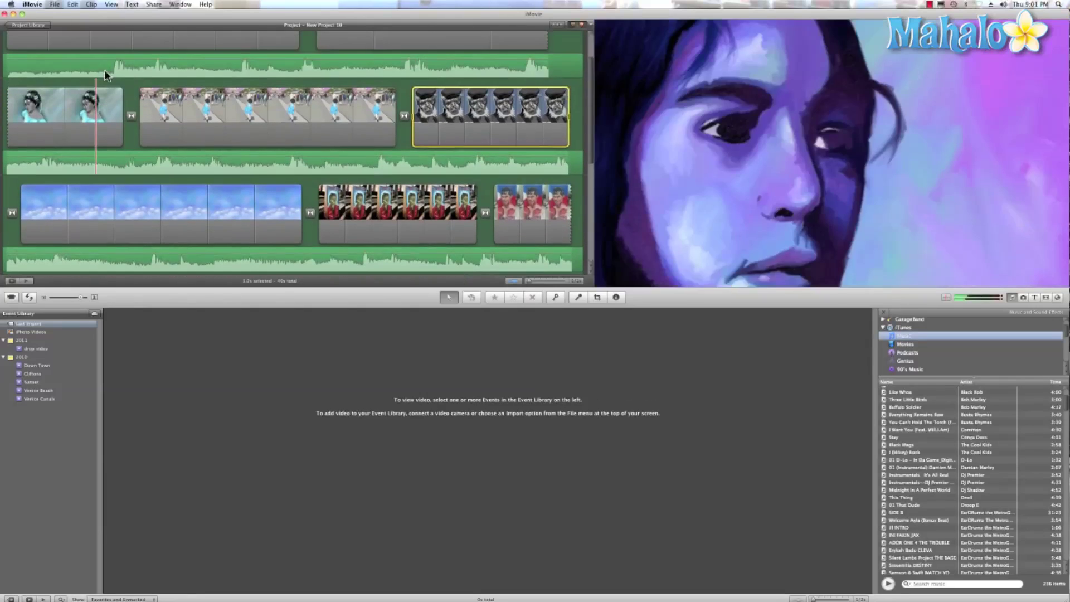